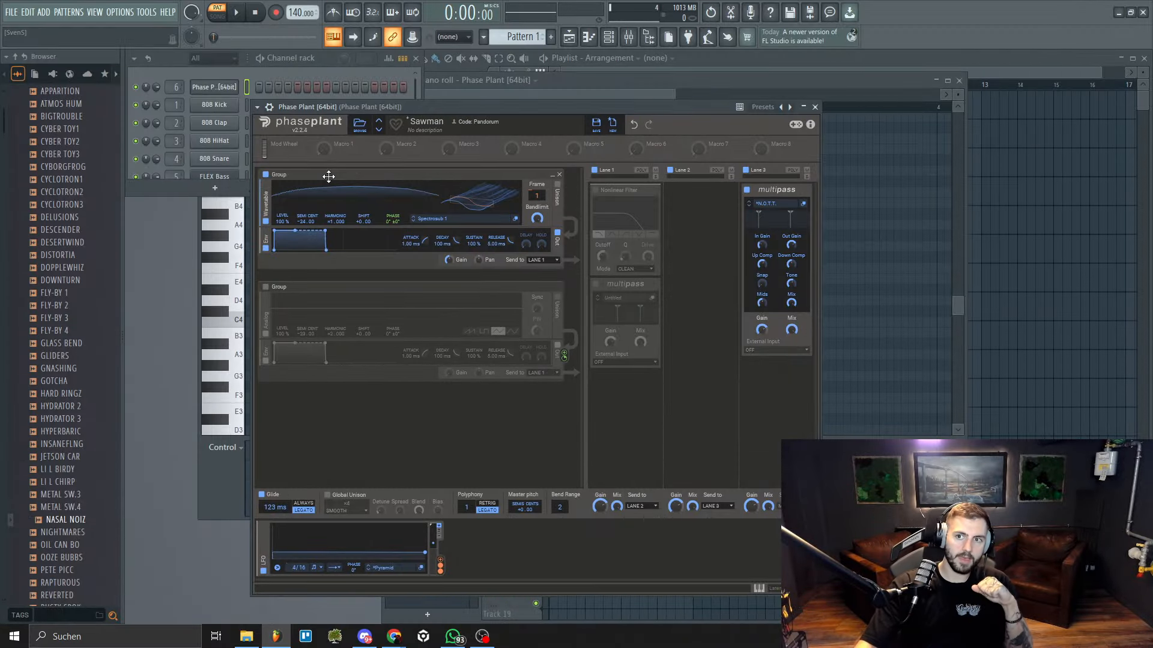
Reposition the Phase Plant window and enable the Nonlinear Filter in Lane 1.
drag(344, 106, 499, 79)
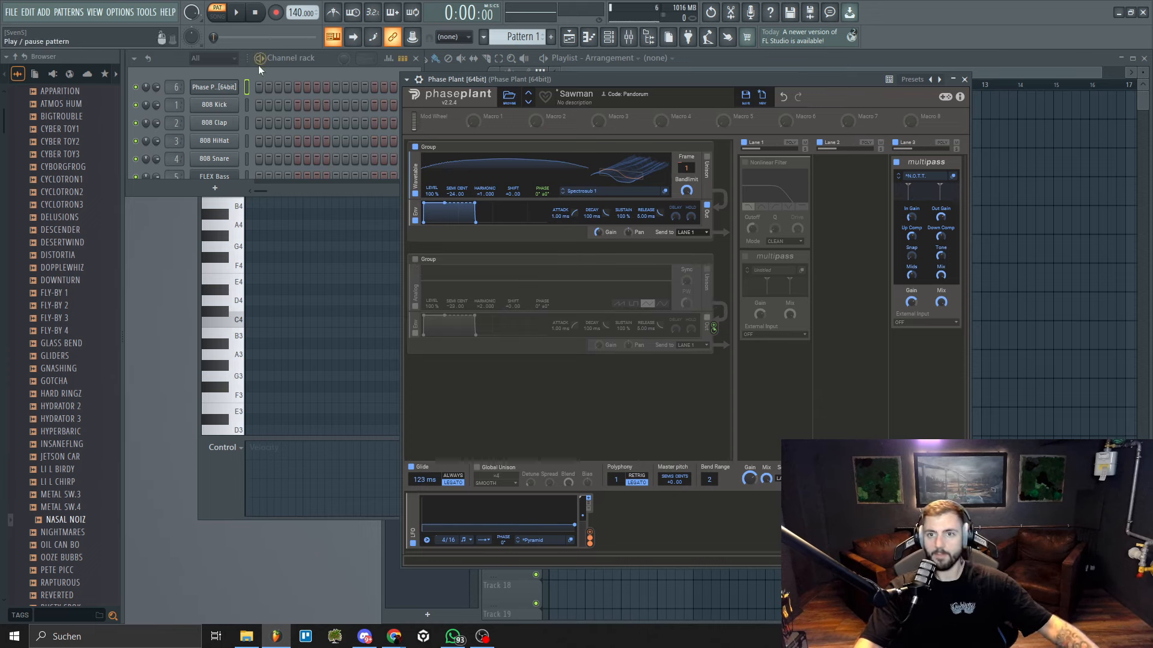
click(746, 162)
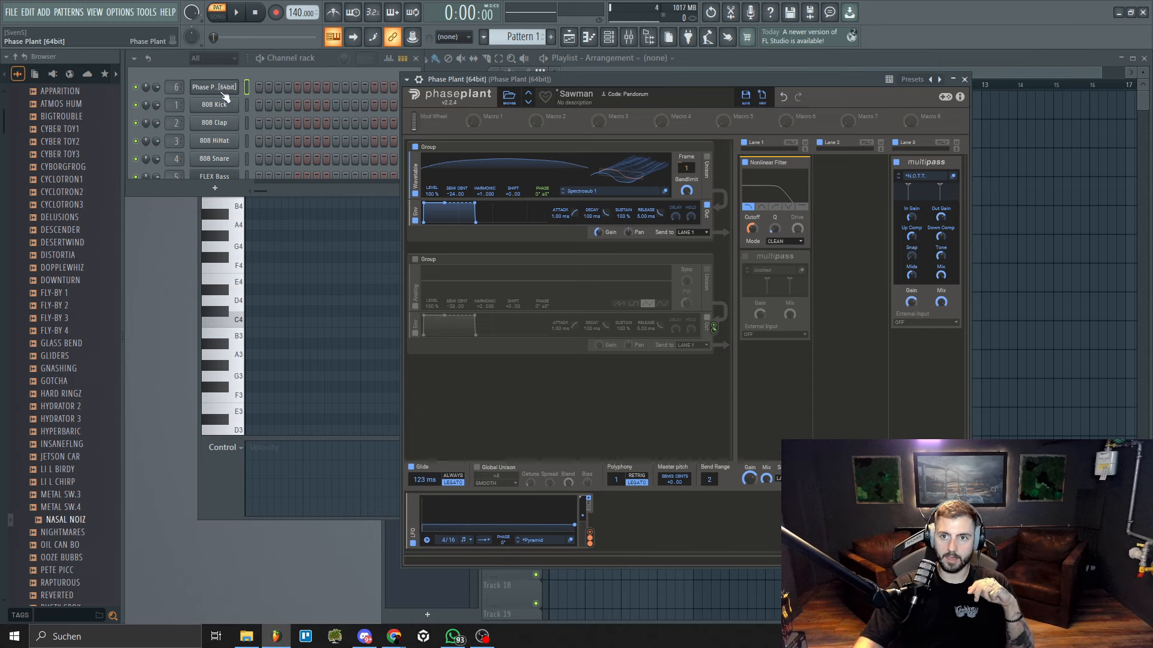
Open the piano roll for Phase Plant and draw a two-bar D4 note from the start of the pattern.
right_click(282, 351)
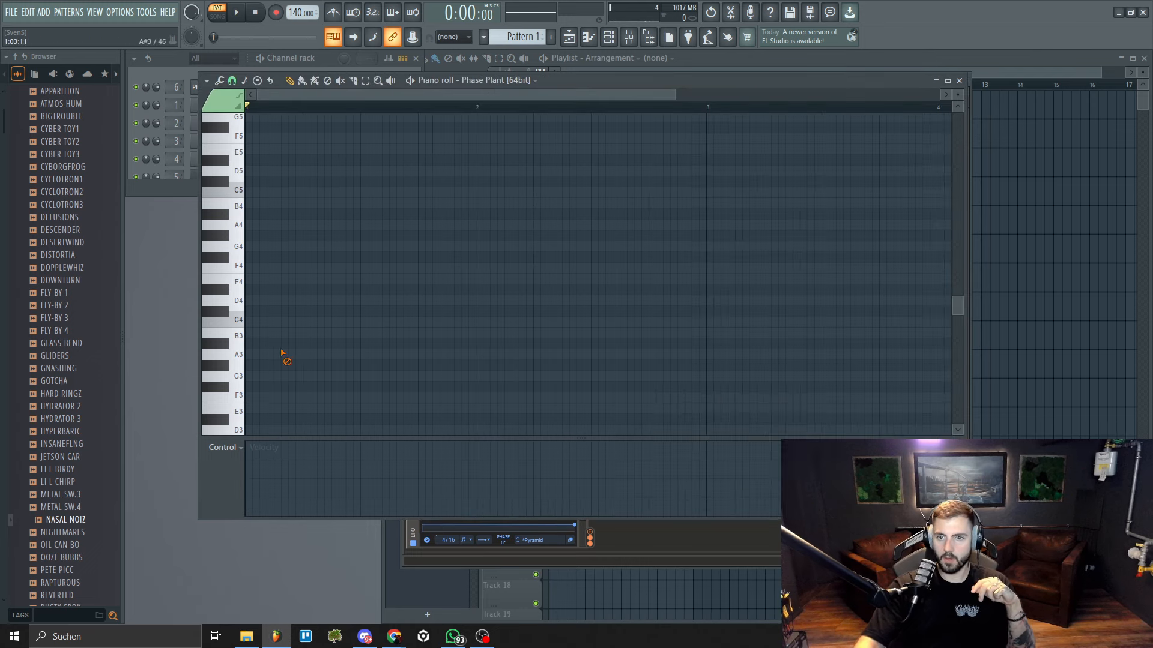
scroll(287, 356, down, 3)
click(282, 353)
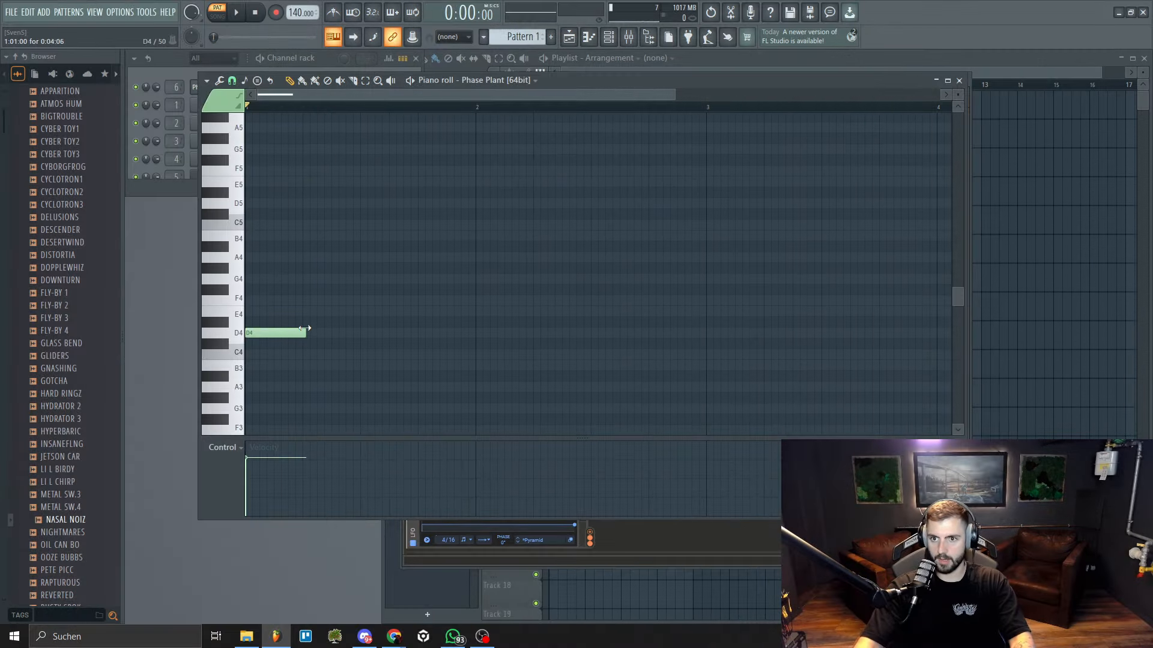
drag(305, 329, 686, 357)
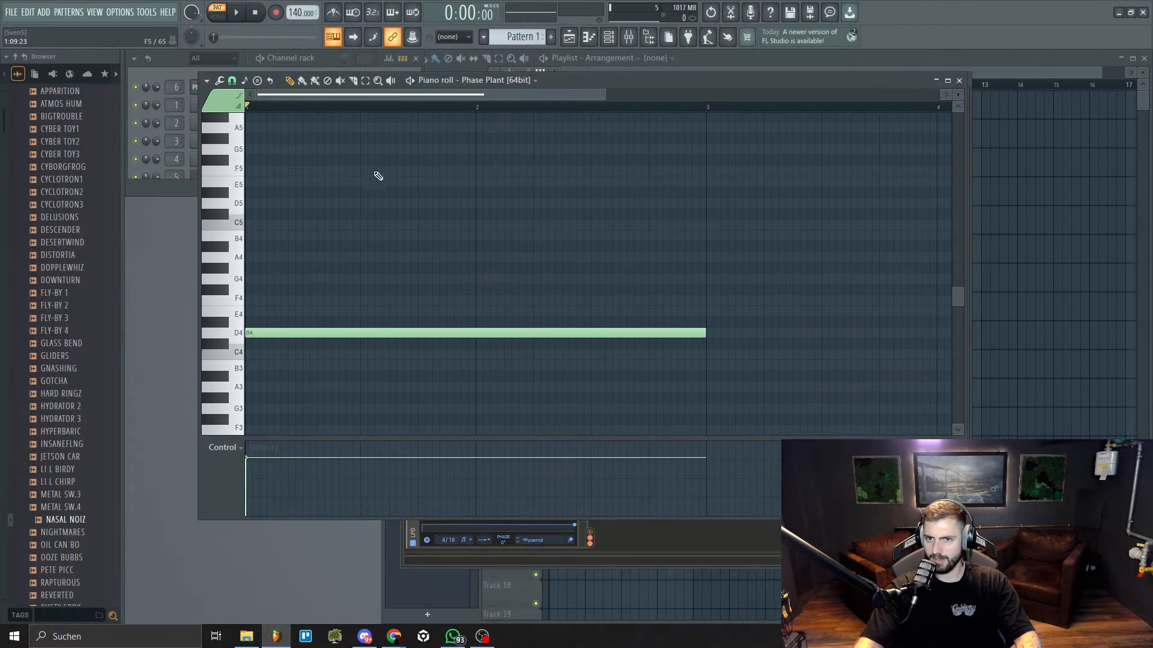
Add a D#5 note ending at the start of bar 2 and an equally long D5 note on beat 2 of bar 2.
click(395, 192)
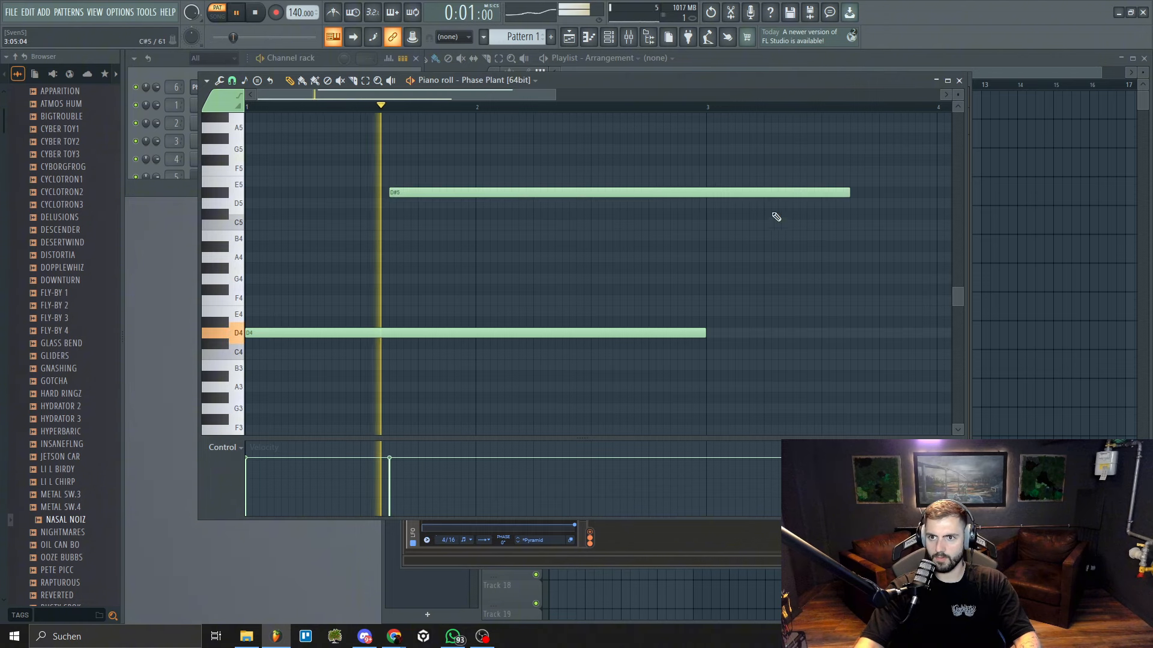
drag(852, 193, 484, 217)
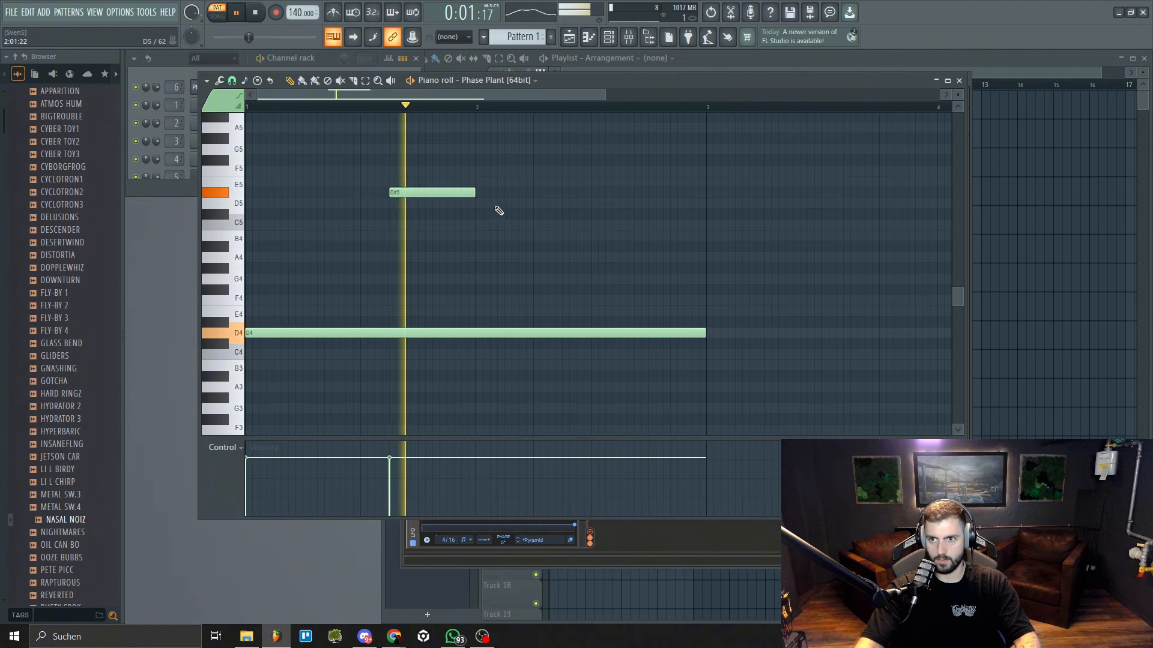
click(531, 204)
key(space)
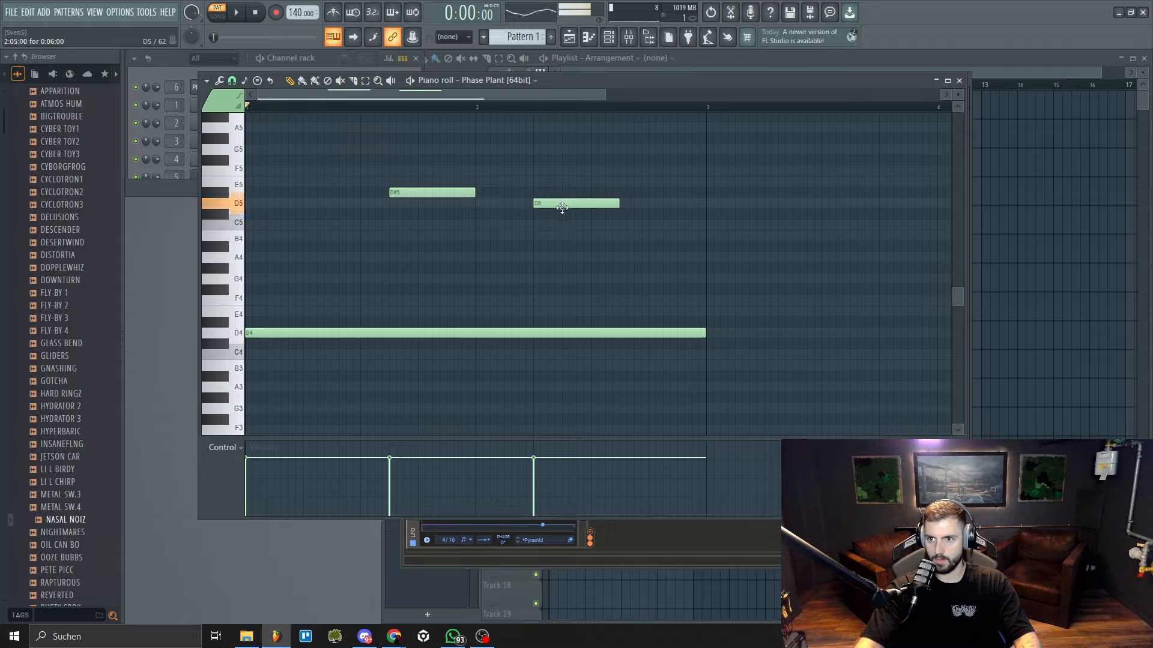
Add a high D#6 note at the middle of bar 2 and a D#4 note over its last beat.
scroll(562, 207, up, 3)
click(620, 159)
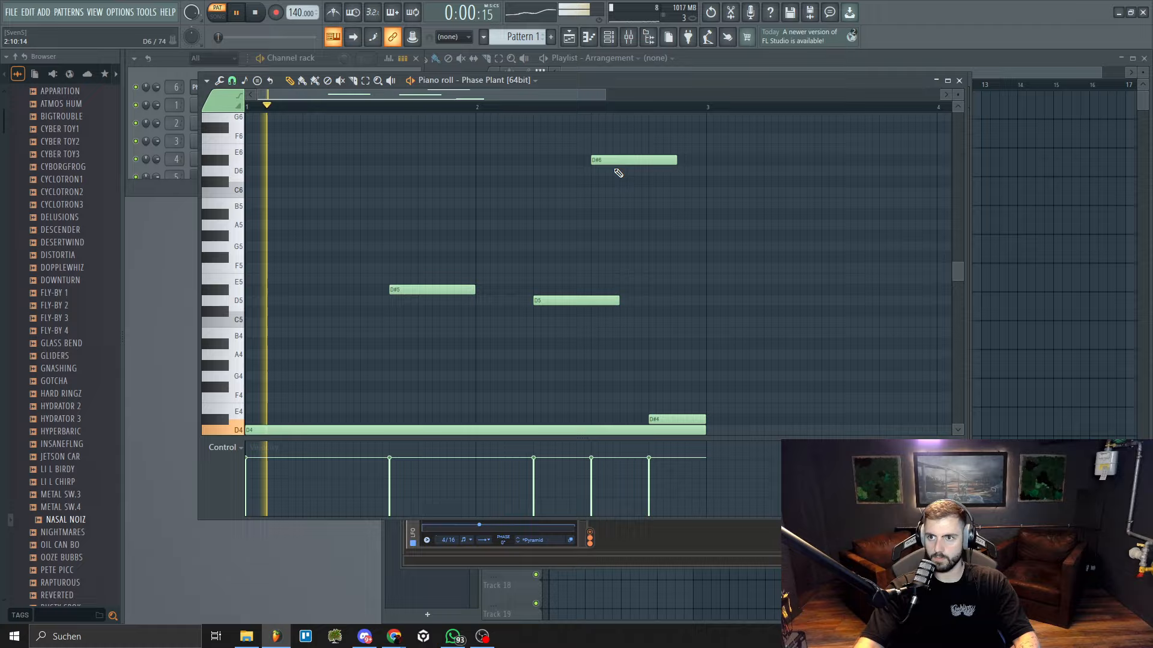
drag(589, 161, 586, 161)
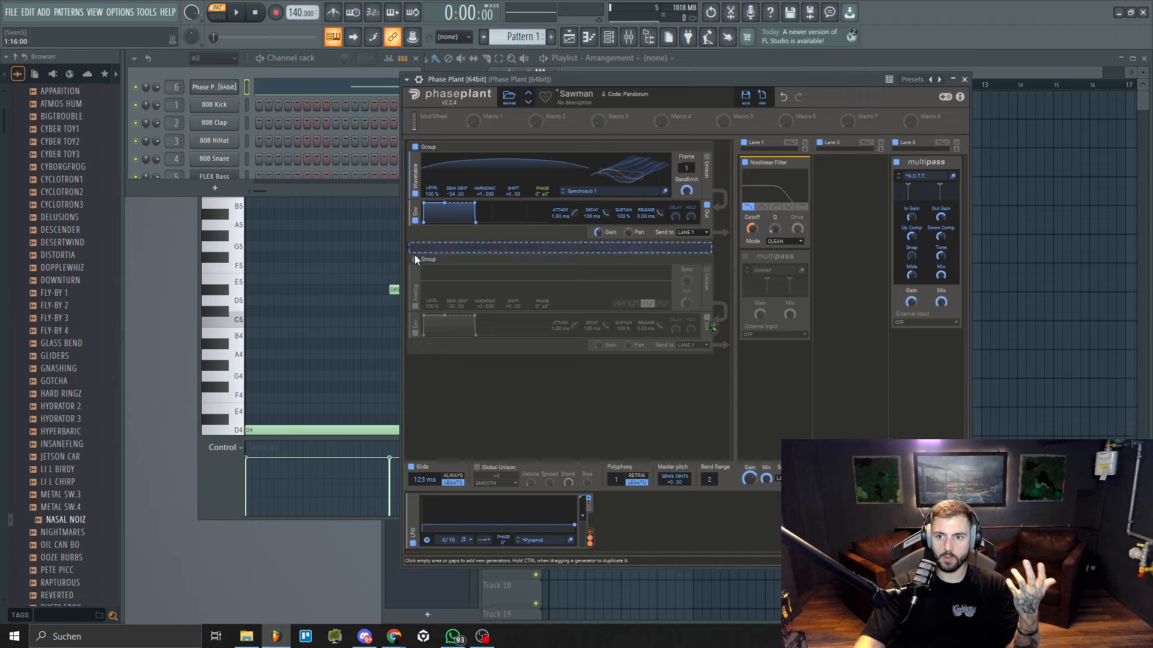
Enable the second generator group and audition its Analog oscillator as sine and triangle waves, keeping the triangle.
click(415, 258)
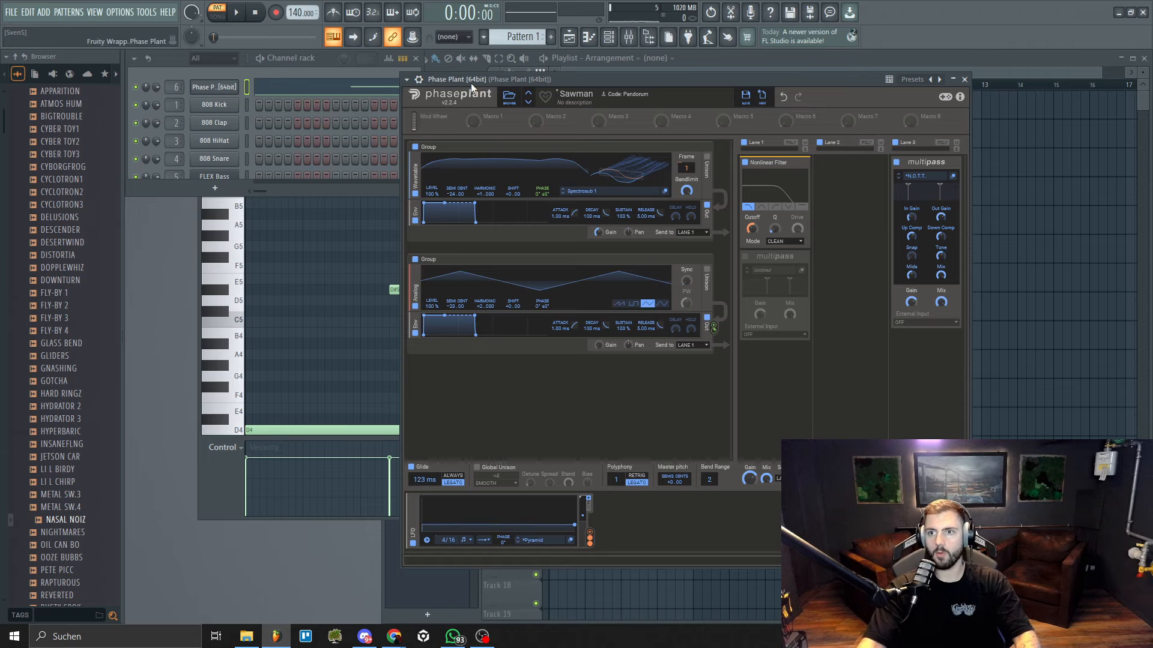
drag(470, 83, 462, 87)
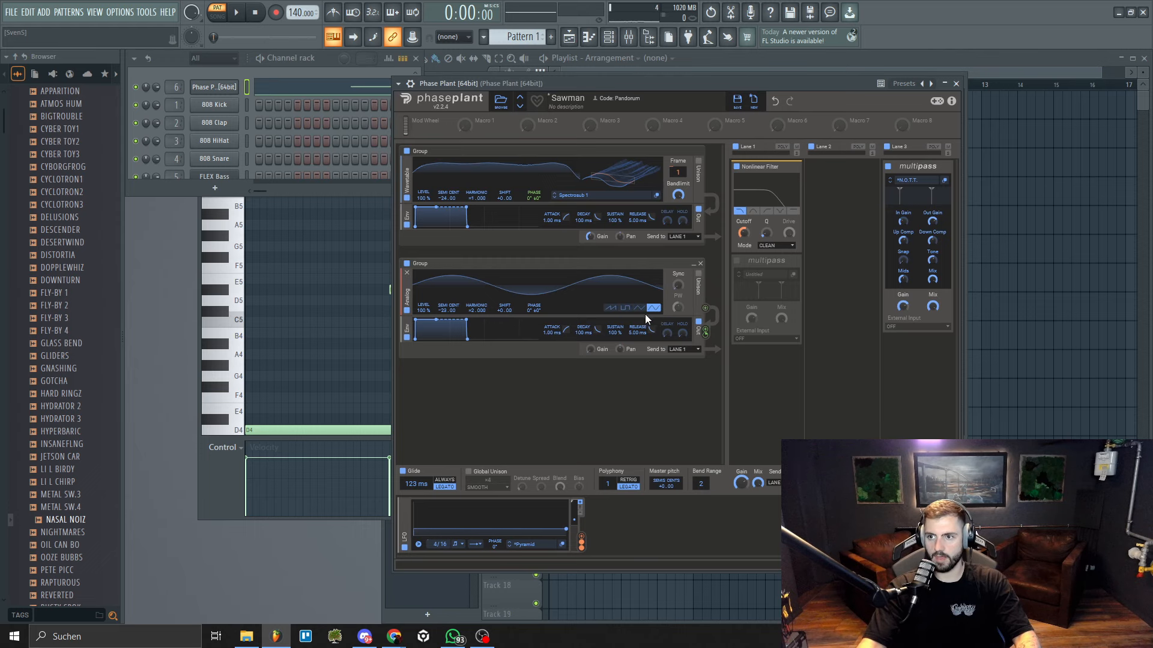
key(space)
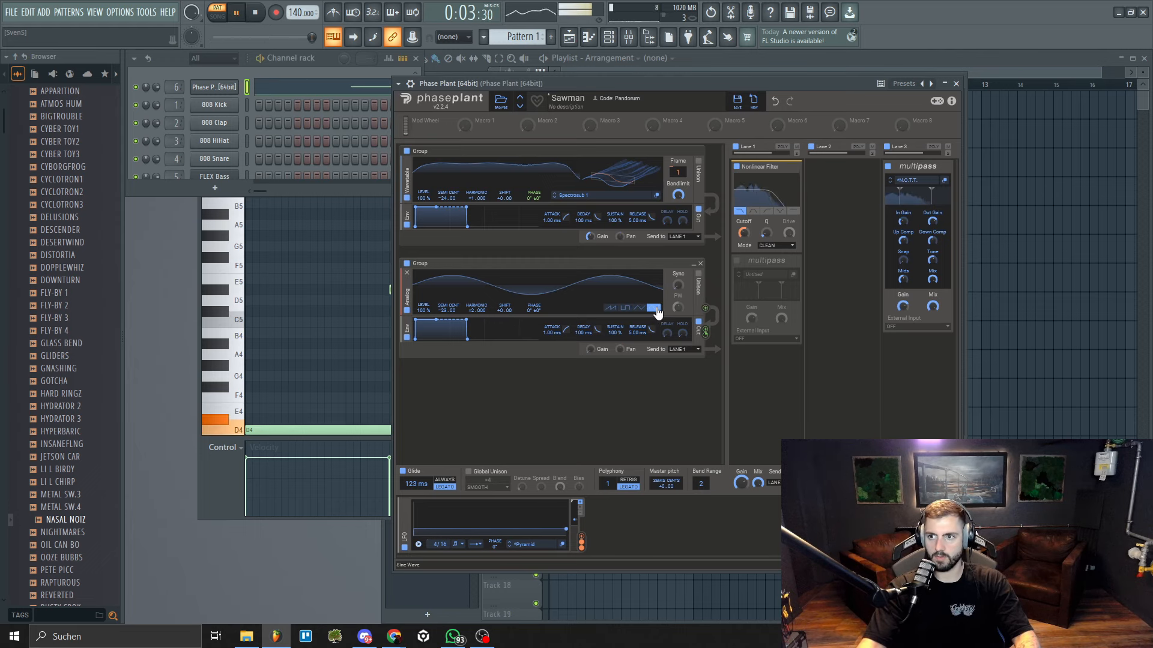
key(space)
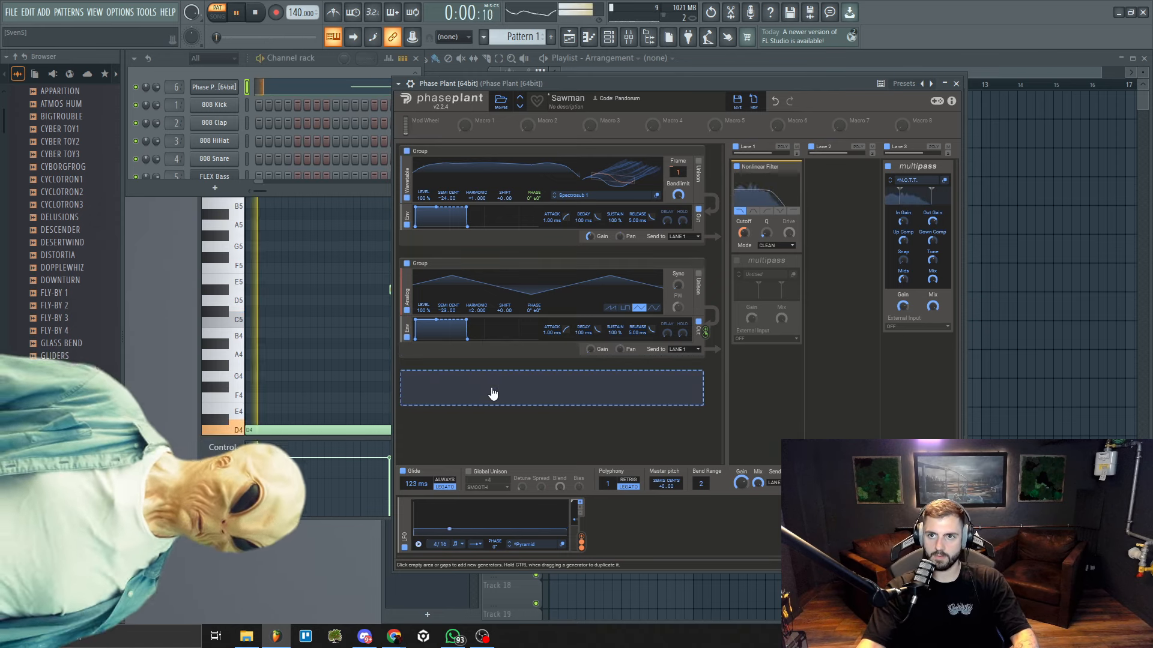
key(space)
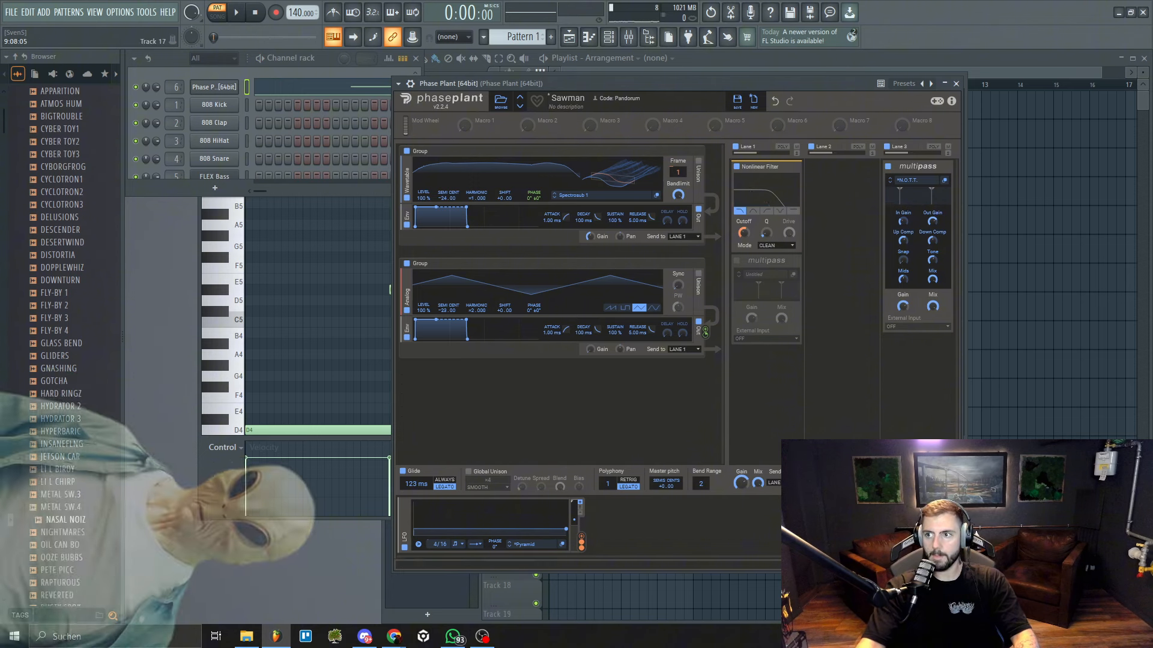
Compare the pattern's sound with the Lane 3 Multipass bypassed, and re-enable the effect.
click(888, 168)
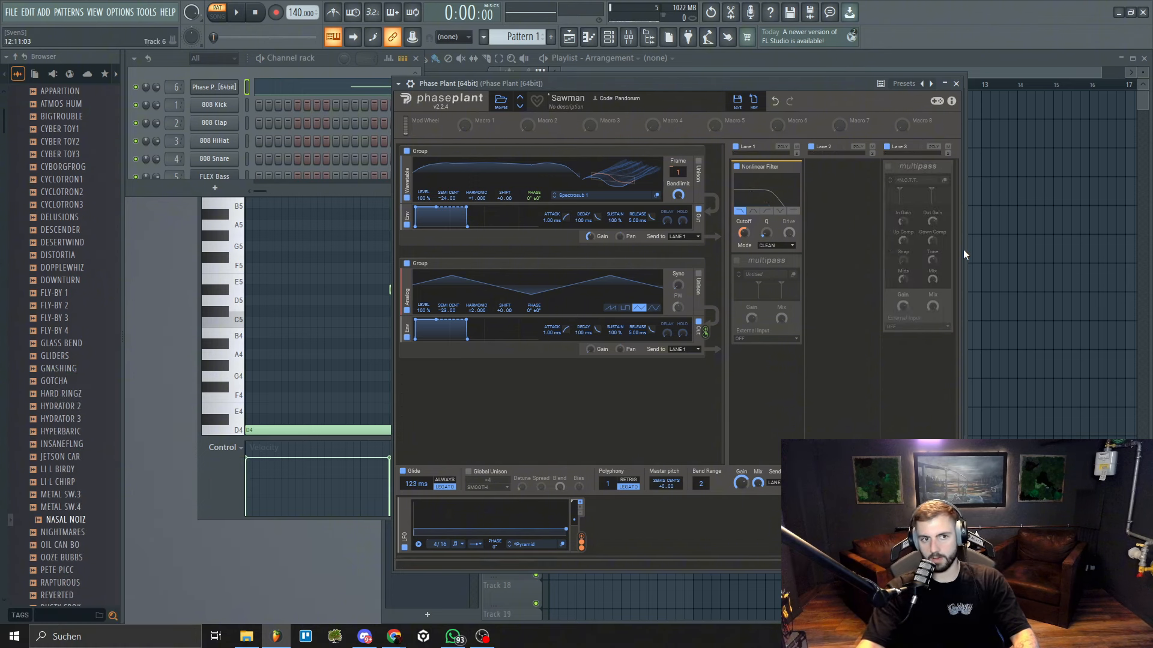
key(space)
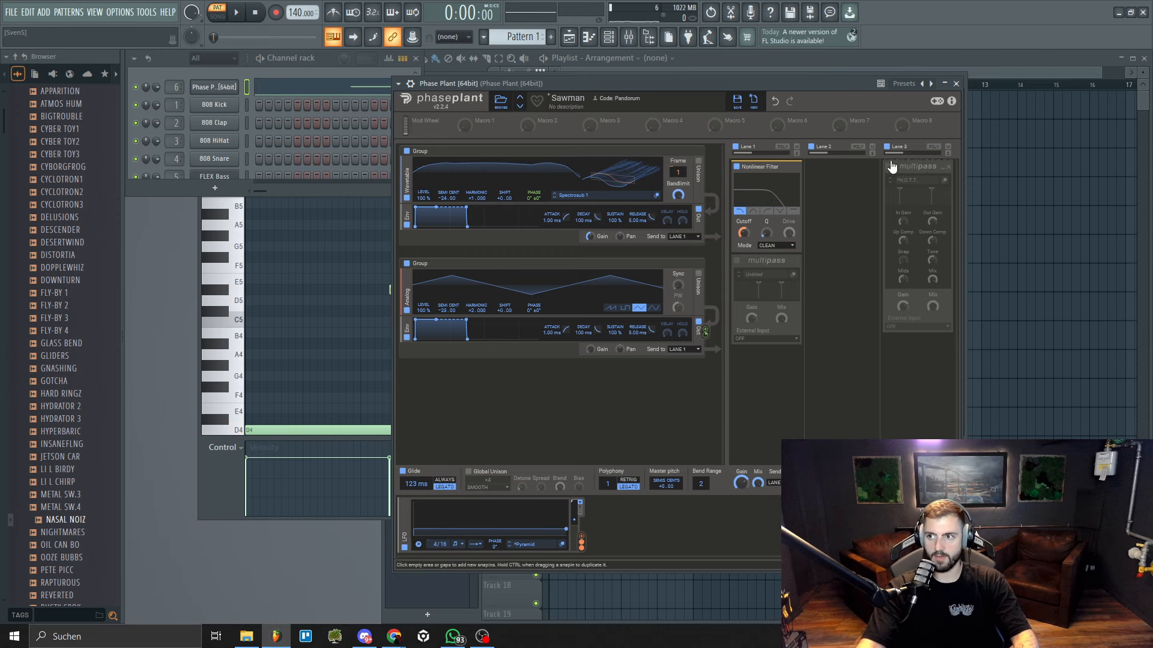
key(space)
click(888, 167)
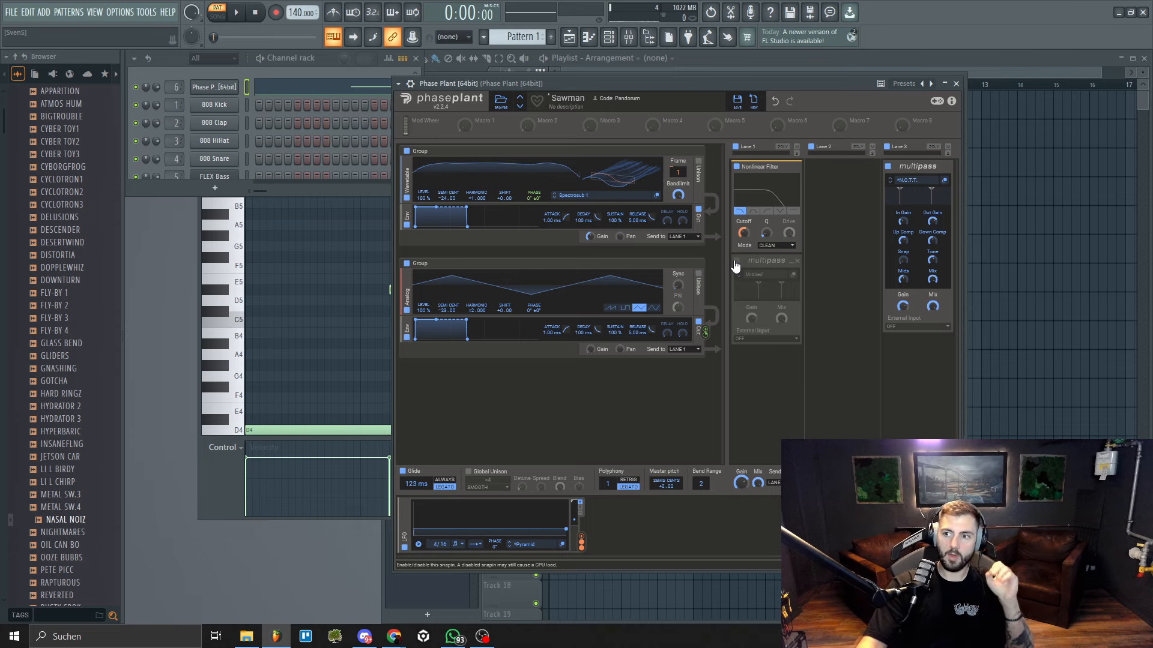
Open the Lane 1 Multipass in a resized editor and bypass all effects in its Pre FX, 250 Hz–2.91 kHz and Post FX sections.
click(791, 276)
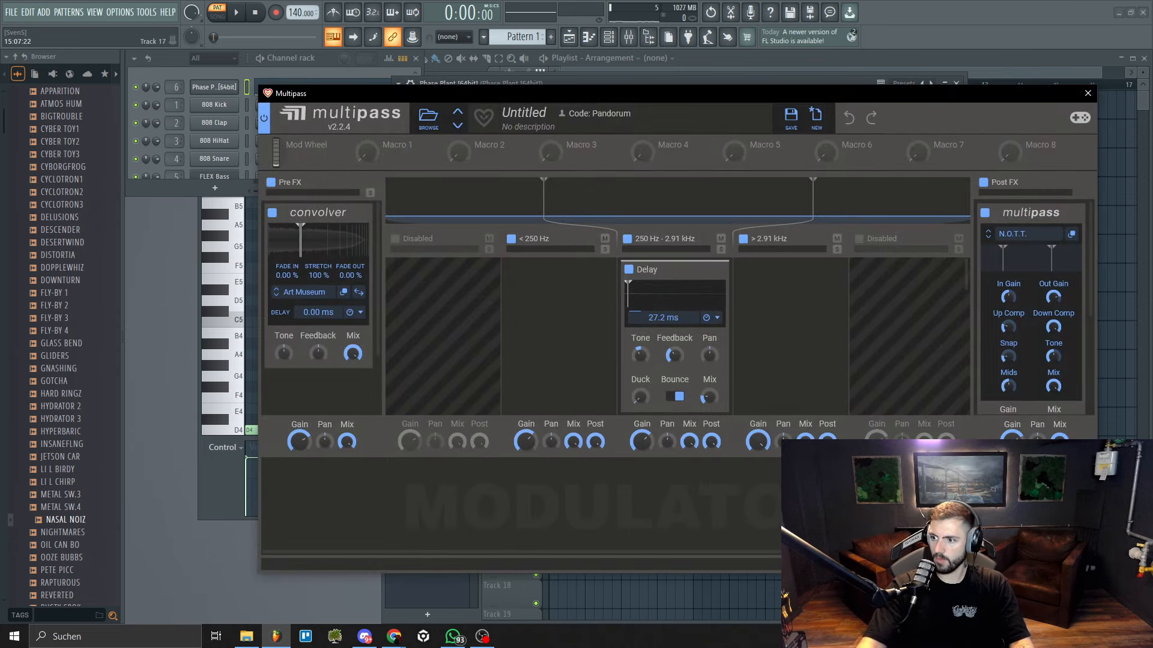
drag(1096, 573, 1133, 639)
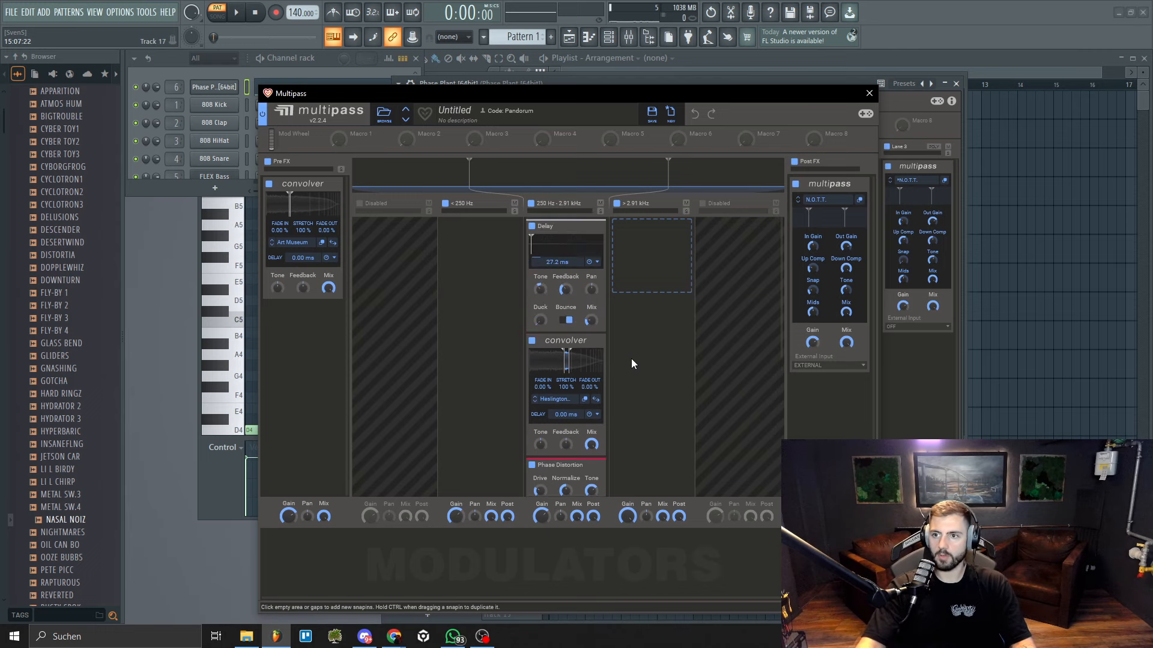
click(532, 226)
click(532, 341)
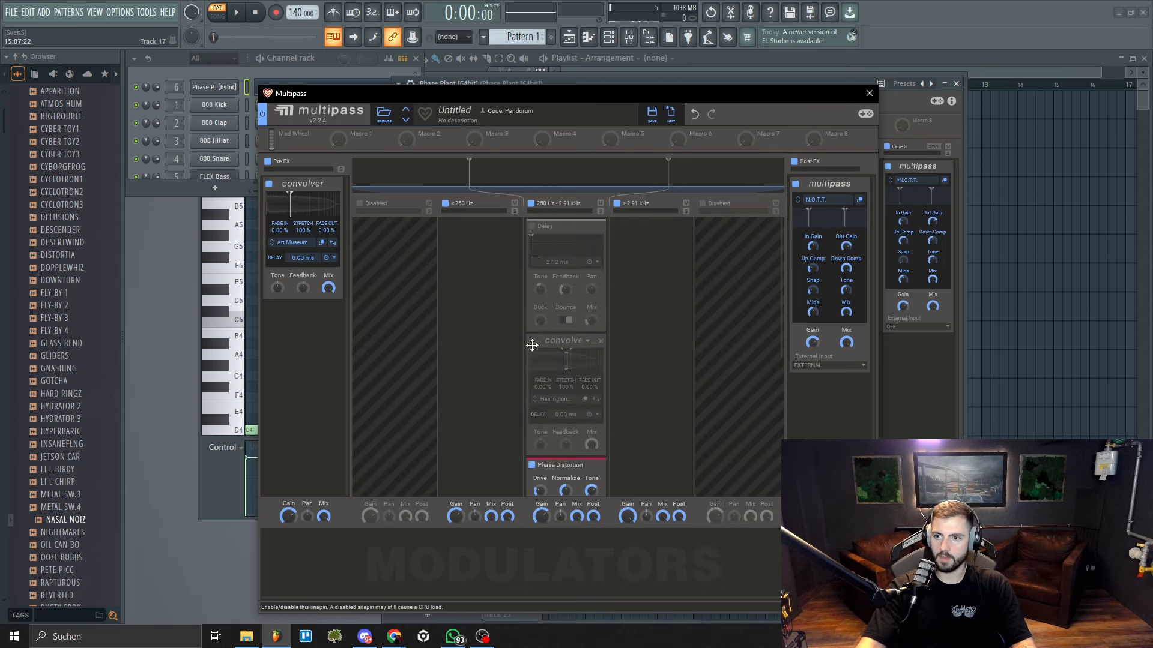
scroll(532, 373, down, 1)
click(532, 414)
scroll(531, 422, down, 2)
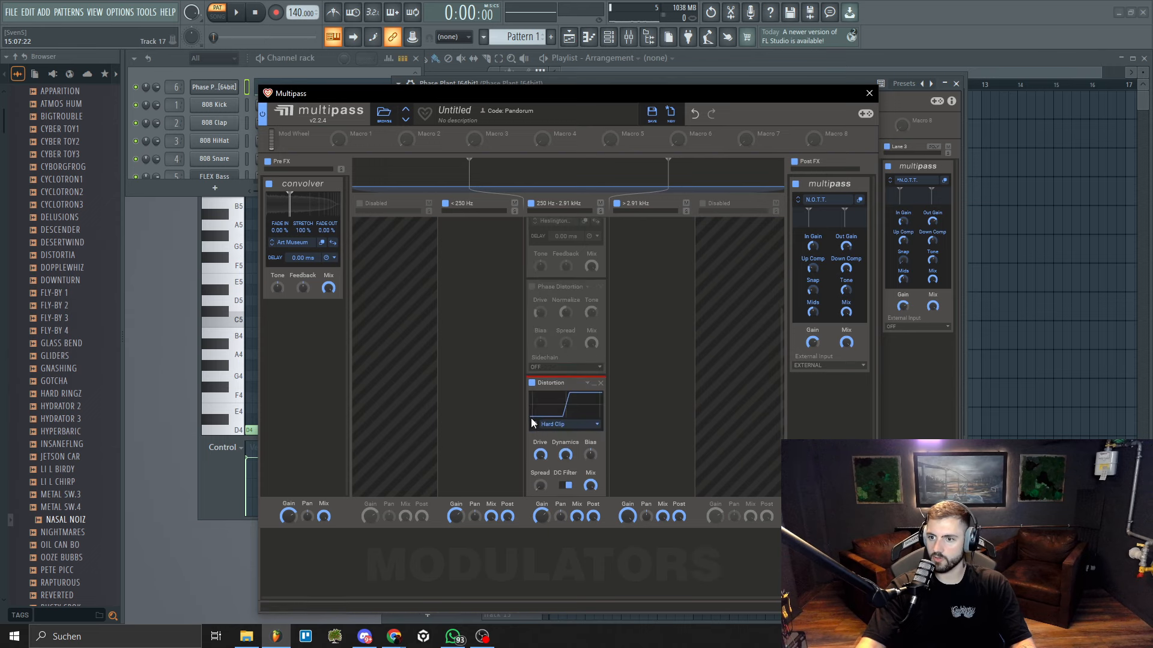
click(531, 386)
scroll(529, 387, down, 2)
click(795, 185)
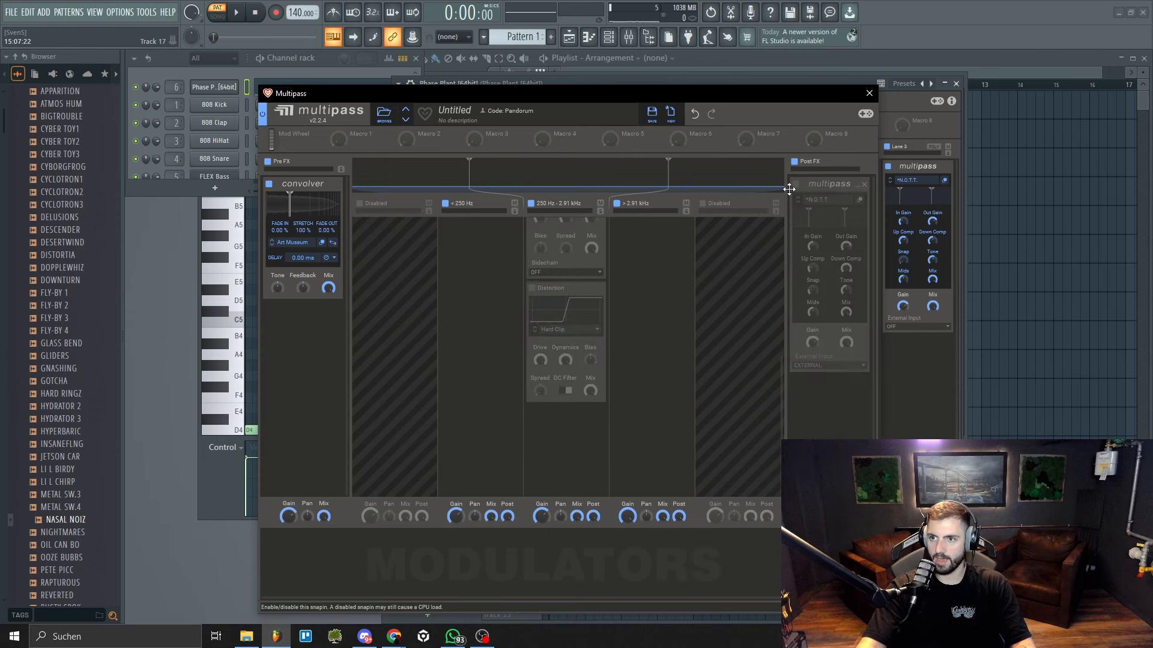
click(268, 190)
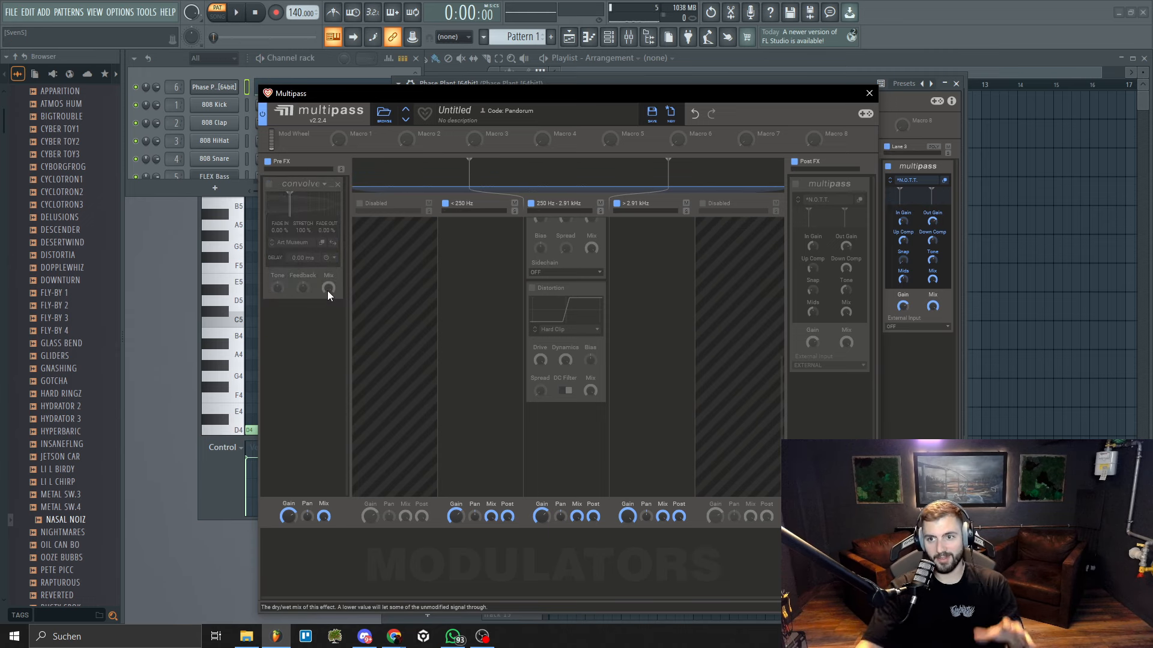
Re-enable the Pre FX Convolver and audition the pattern while varying its mix, finishing at 100 %.
mouse_move(349, 93)
mouse_down()
mouse_move(360, 171)
mouse_move(684, 369)
mouse_move(685, 381)
mouse_move(511, 340)
mouse_move(333, 161)
mouse_move(348, 75)
mouse_move(371, 97)
mouse_up()
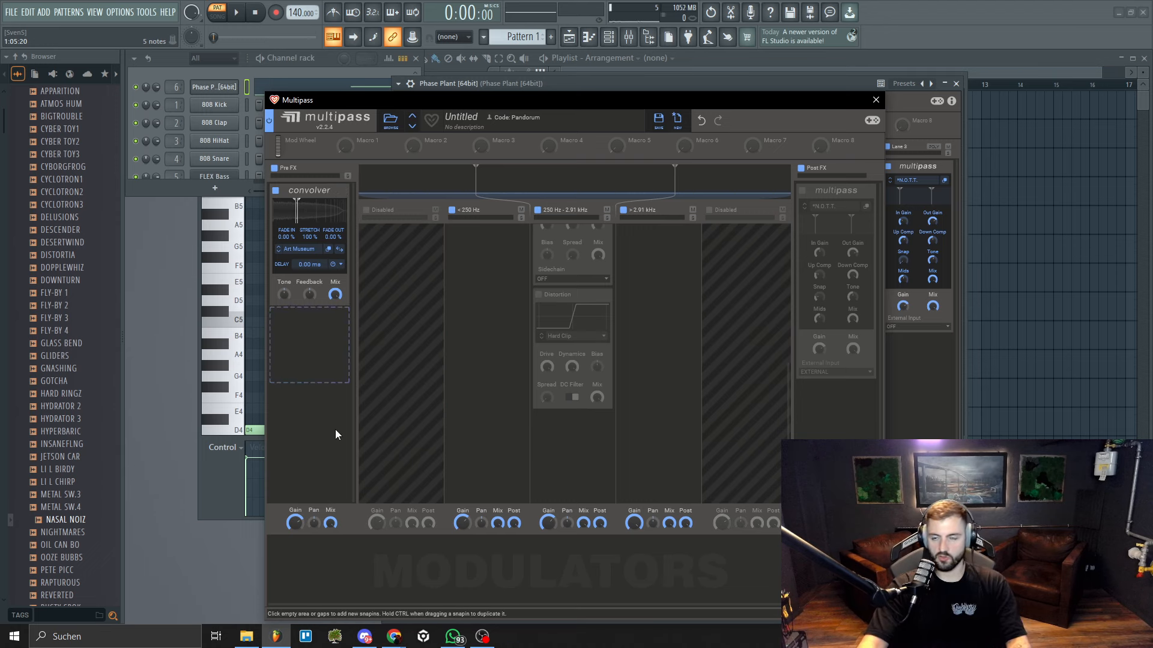
key(space)
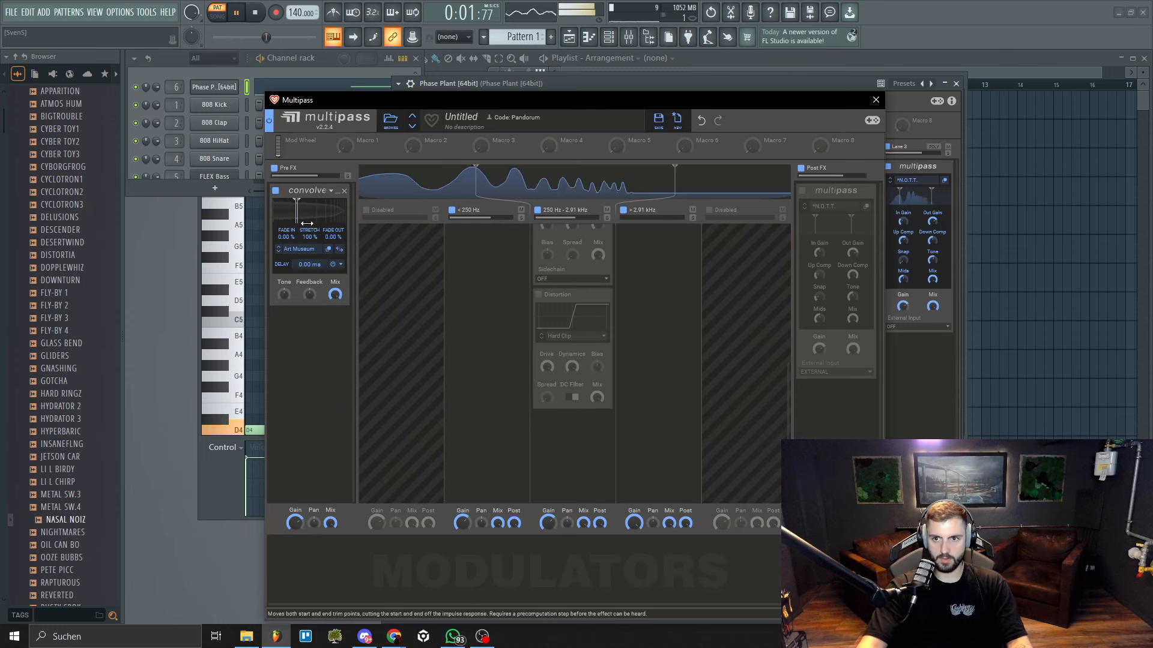
drag(335, 294, 334, 261)
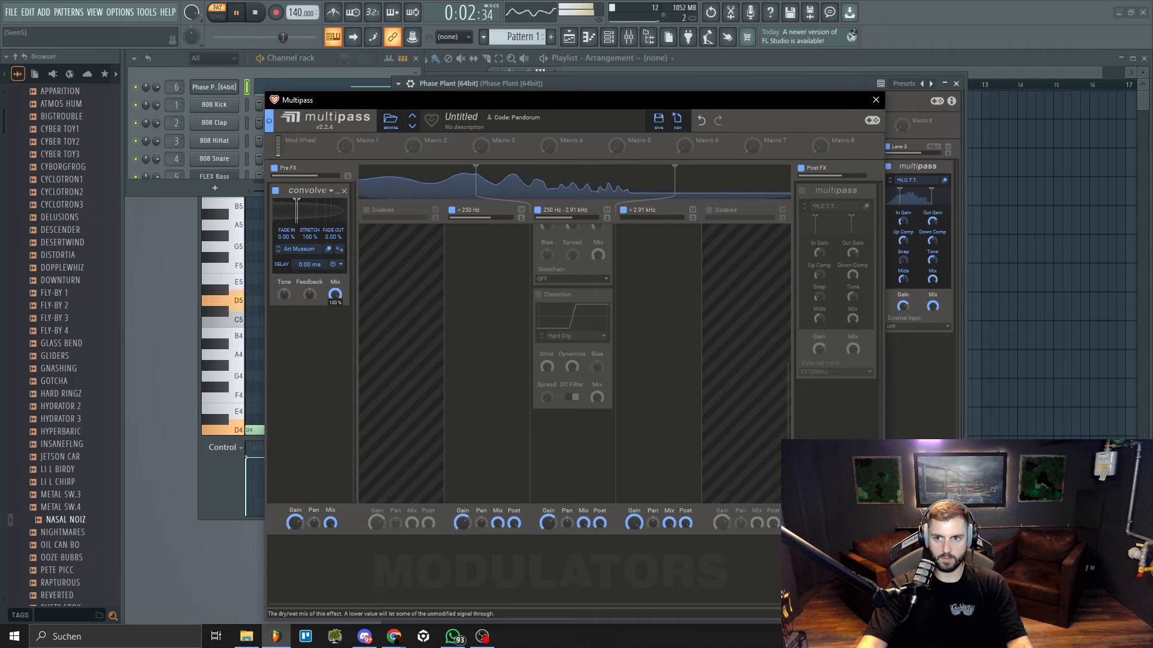
key(space)
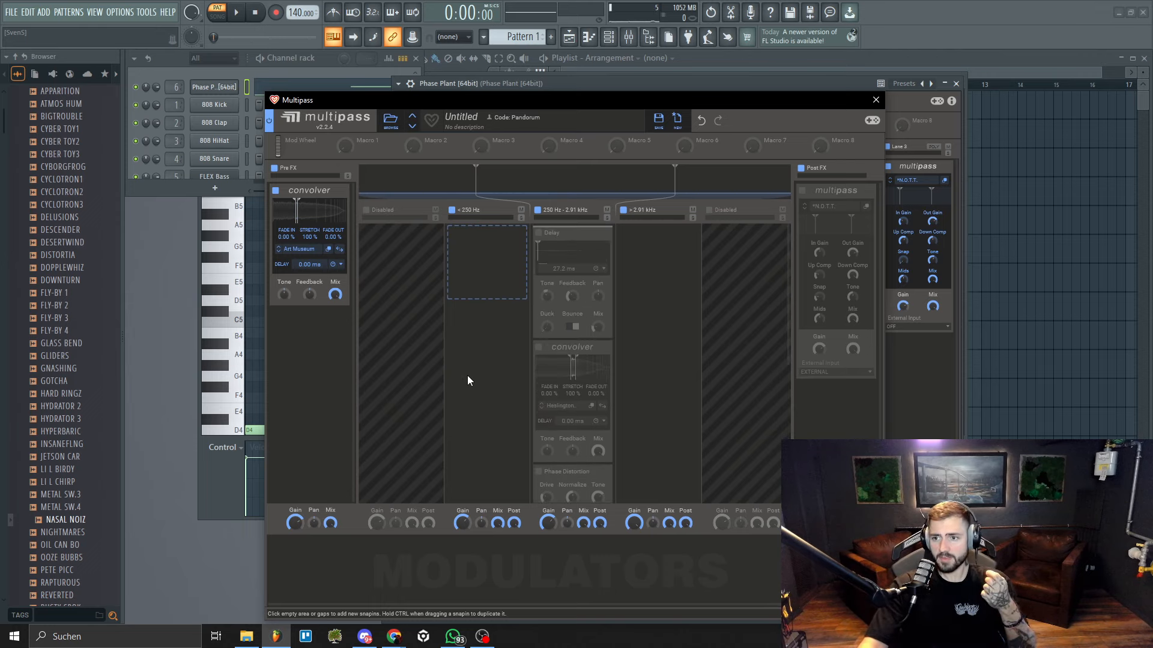
Enable the Delay in the 250 Hz–2.91 kHz band and audition the pattern, raising the Delay's mix to about 68 %.
click(538, 236)
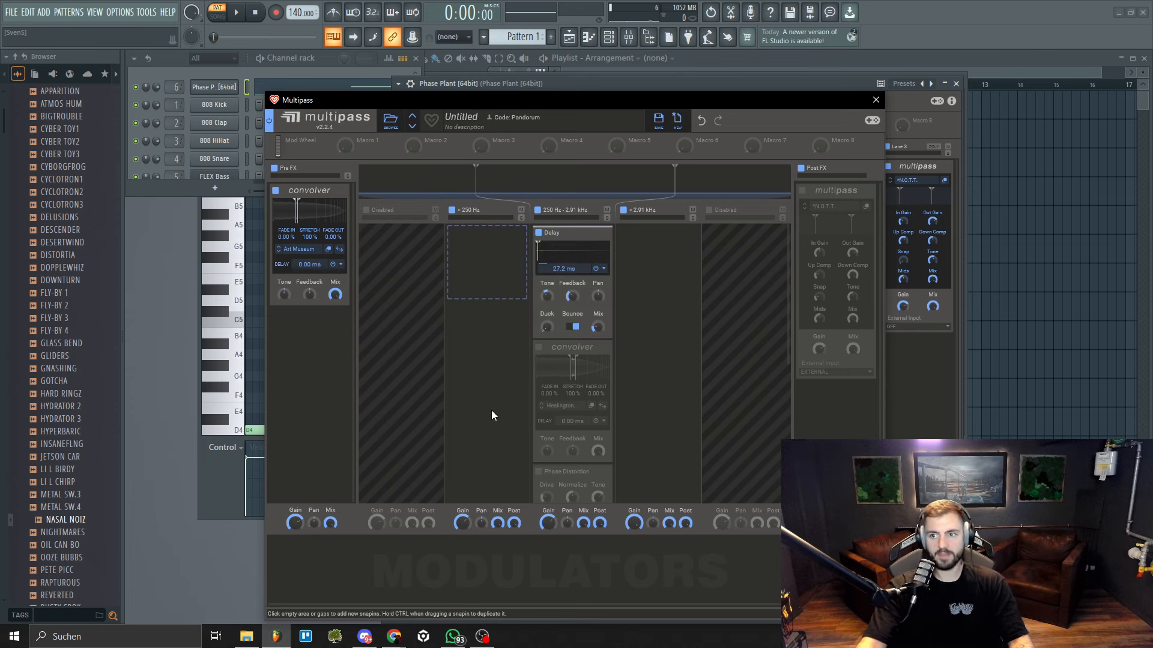
key(space)
key(space)
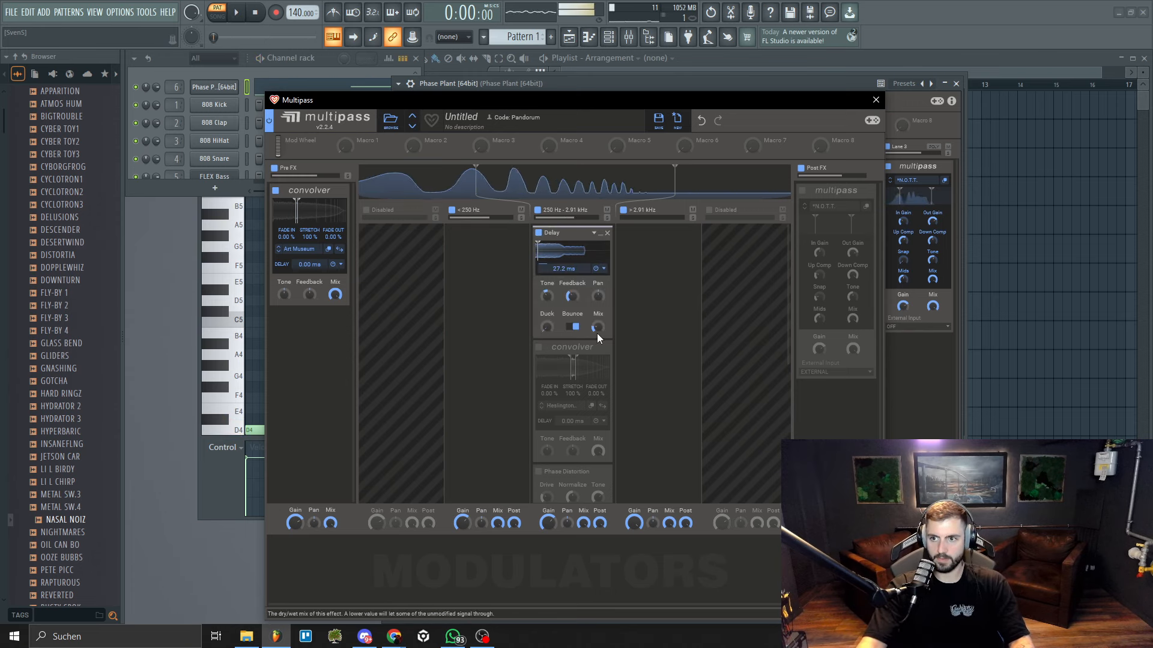
key(space)
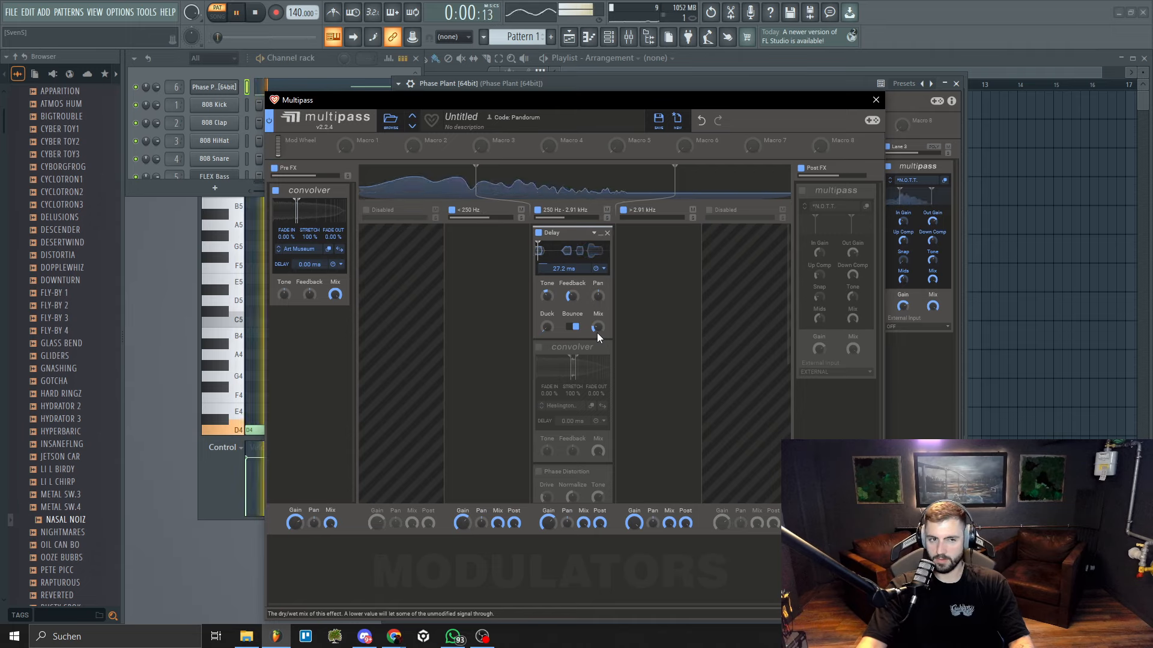
key(space)
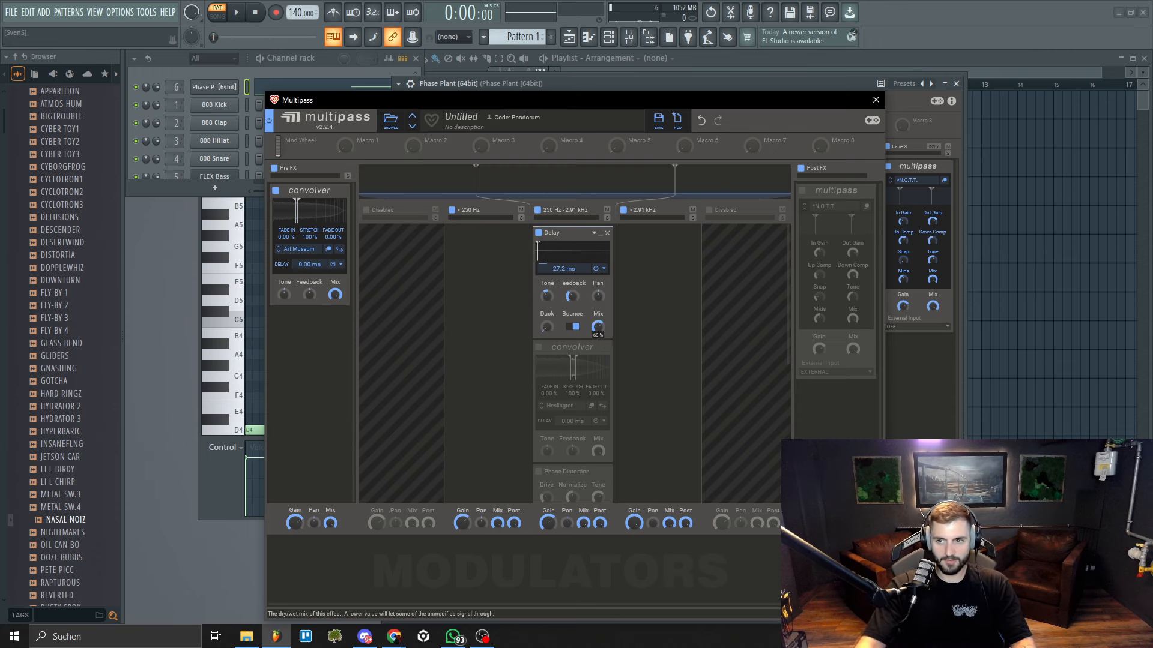
Audition the Delay with its mix raised further during playback, and turn the mix back down to a low amount.
mouse_move(597, 329)
key(space)
drag(597, 329, 597, 240)
key(space)
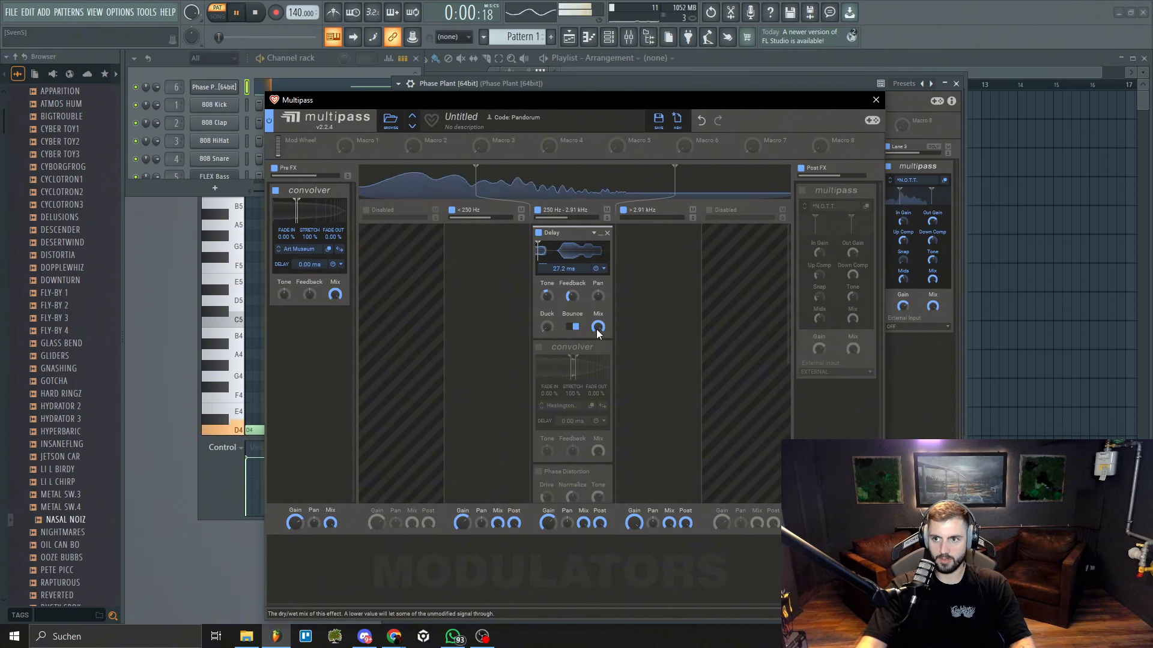
drag(596, 329, 596, 361)
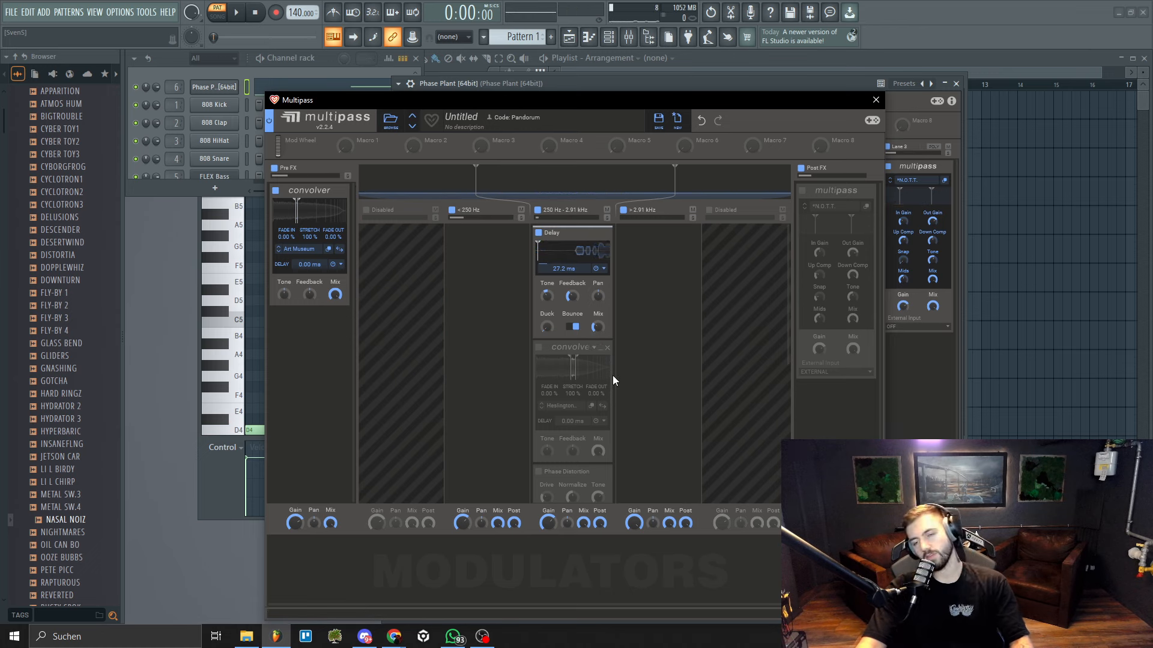
Enable the Convolver in the 250 Hz–2.91 kHz band and audition the pattern while varying its mix.
scroll(601, 346, down, 3)
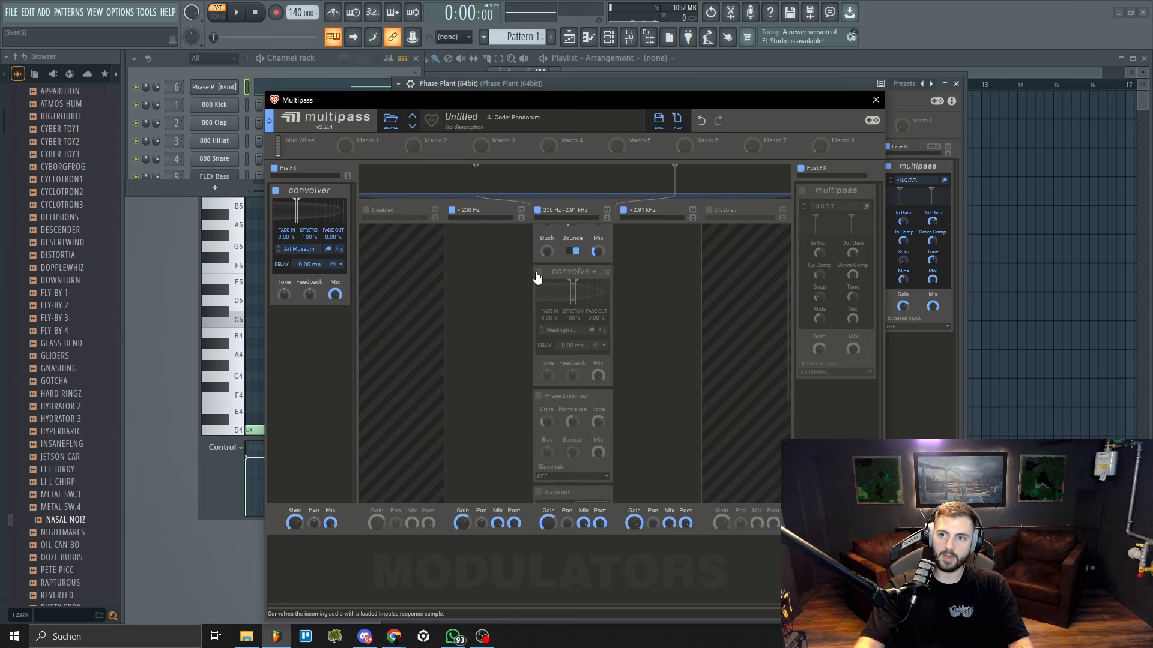
click(539, 273)
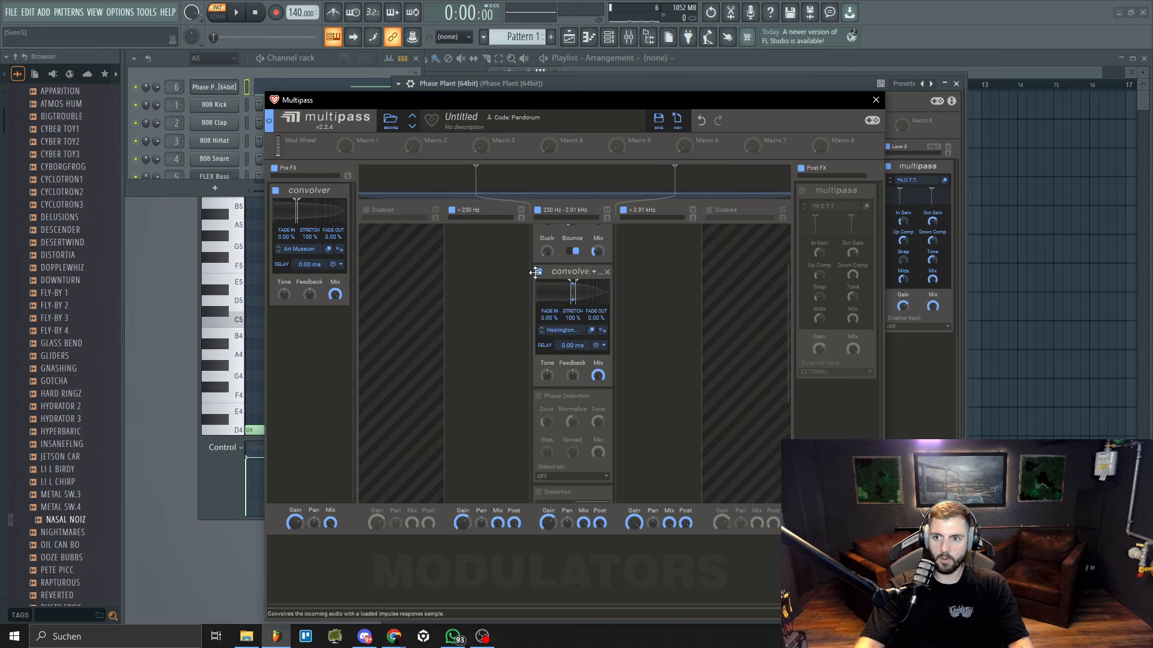
key(space)
mouse_move(596, 374)
mouse_down()
mouse_move(596, 438)
mouse_move(596, 386)
mouse_up()
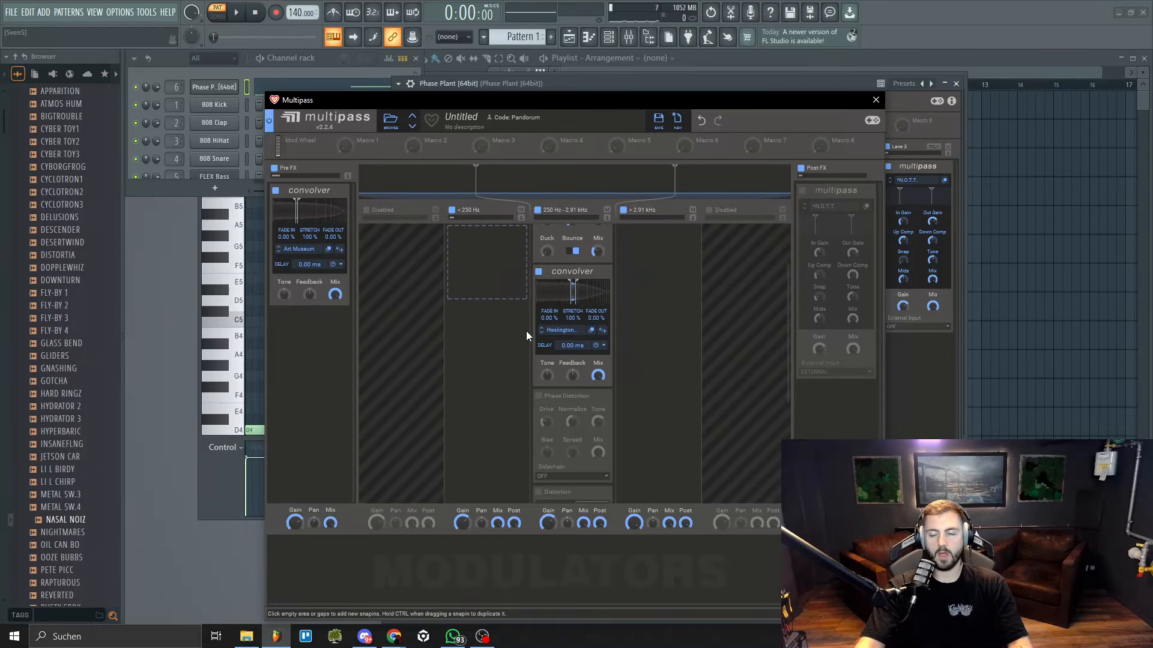
scroll(526, 335, up, 2)
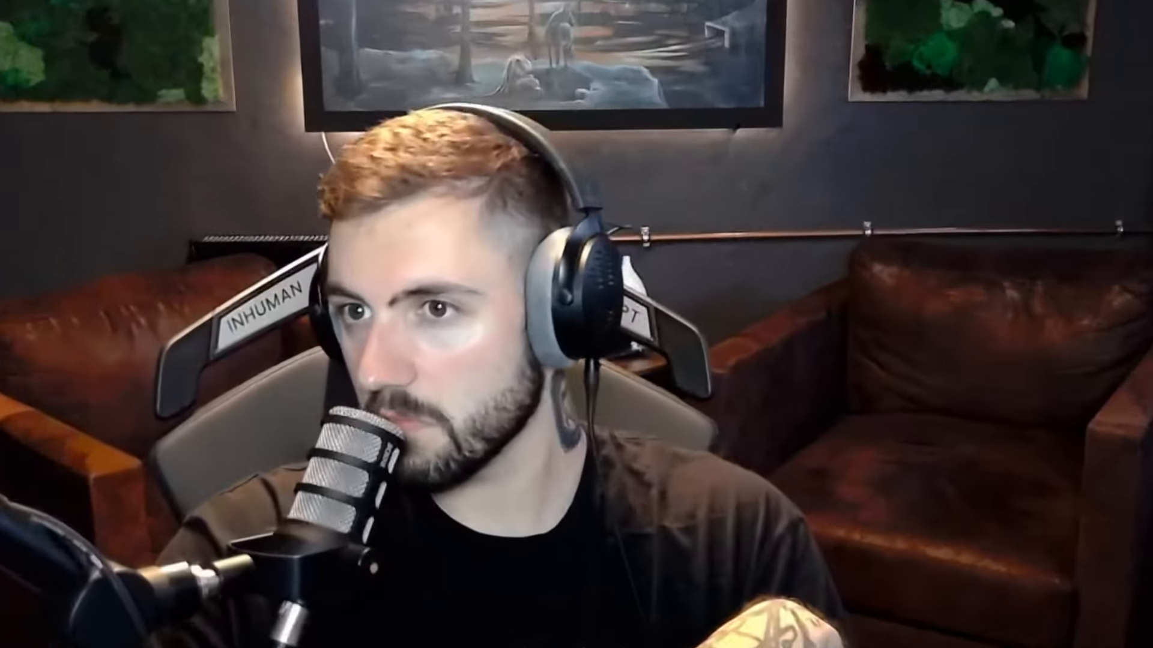
Shift the middle band to 253 Hz–3.00 kHz and audition its Phase Distortion while varying the tone and drive.
drag(676, 180, 678, 181)
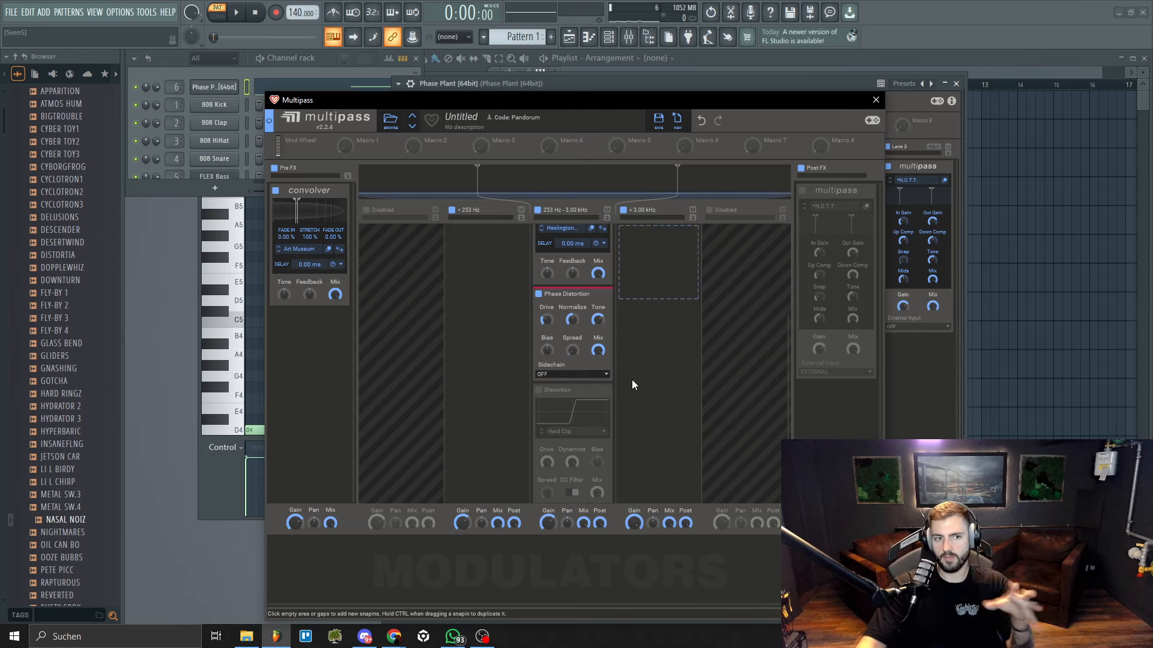
key(space)
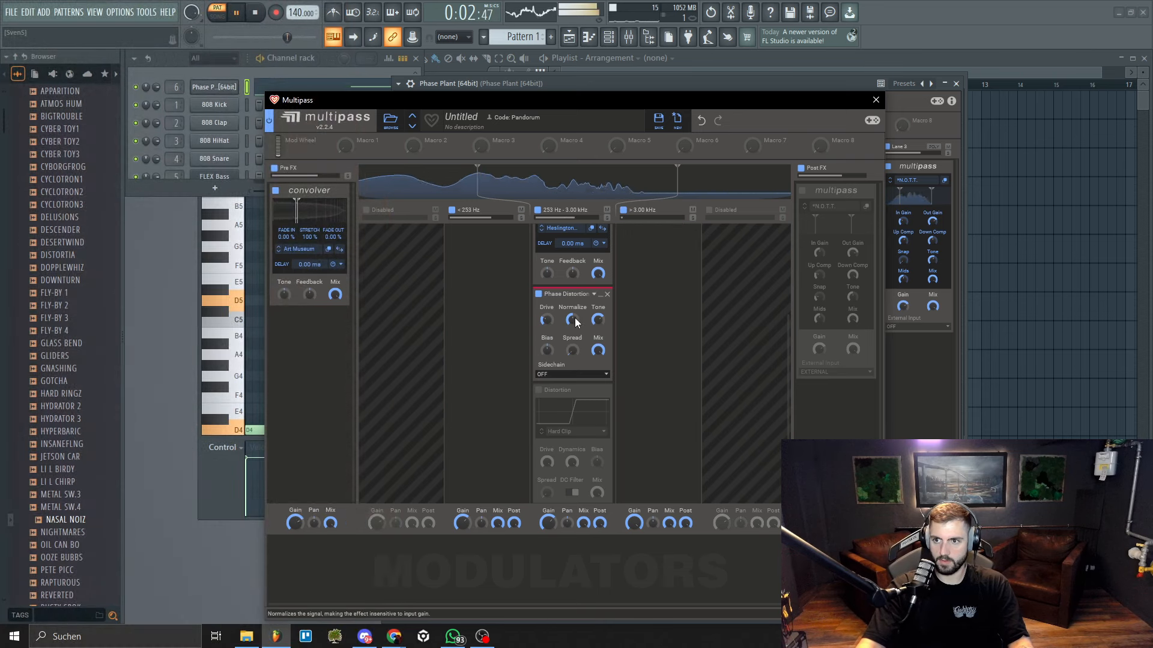
drag(599, 322, 550, 335)
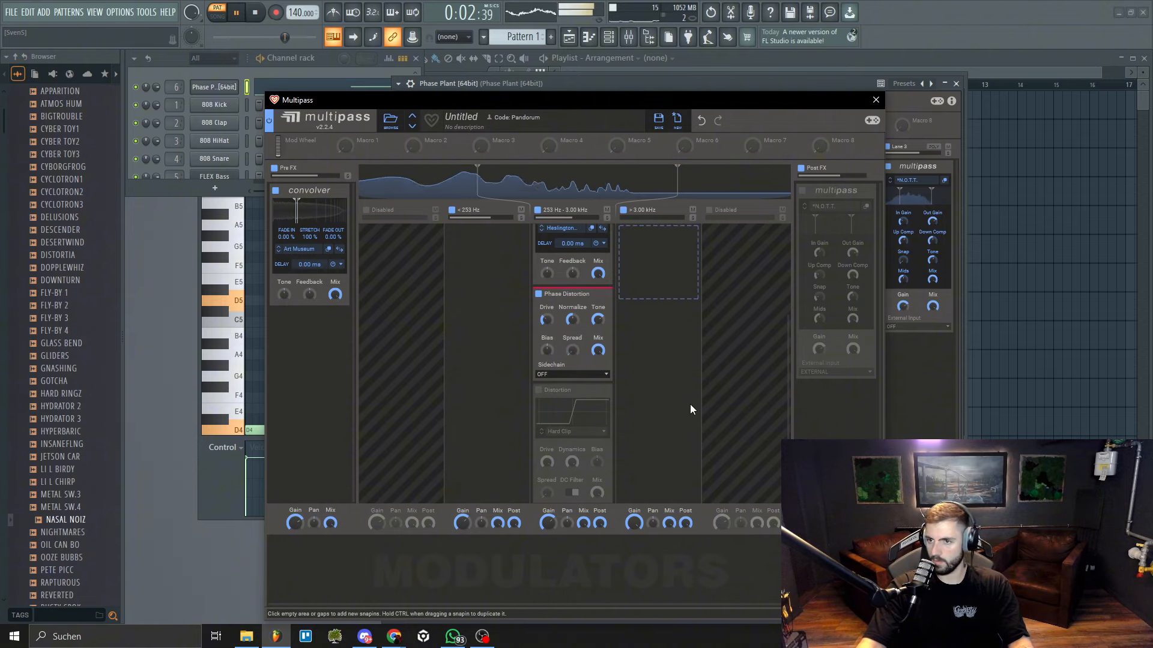
key(space)
Enable the Hard Clip Distortion in the middle band and audition it while adjusting the Phase Distortion's drive.
scroll(648, 396, down, 1)
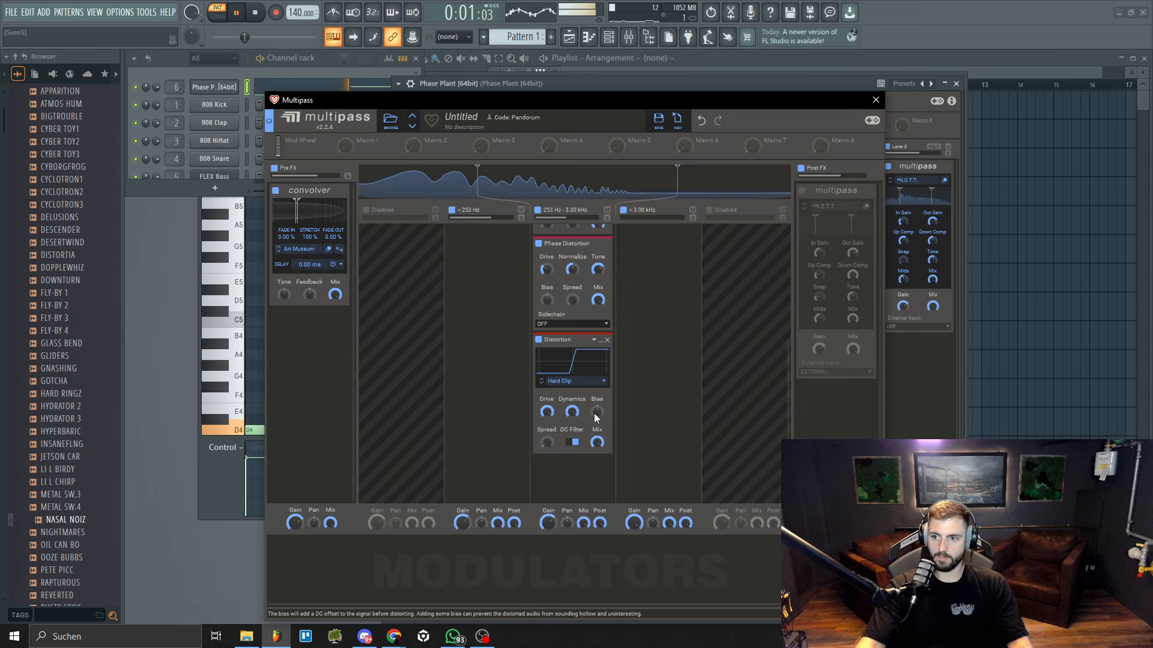
drag(546, 269, 546, 282)
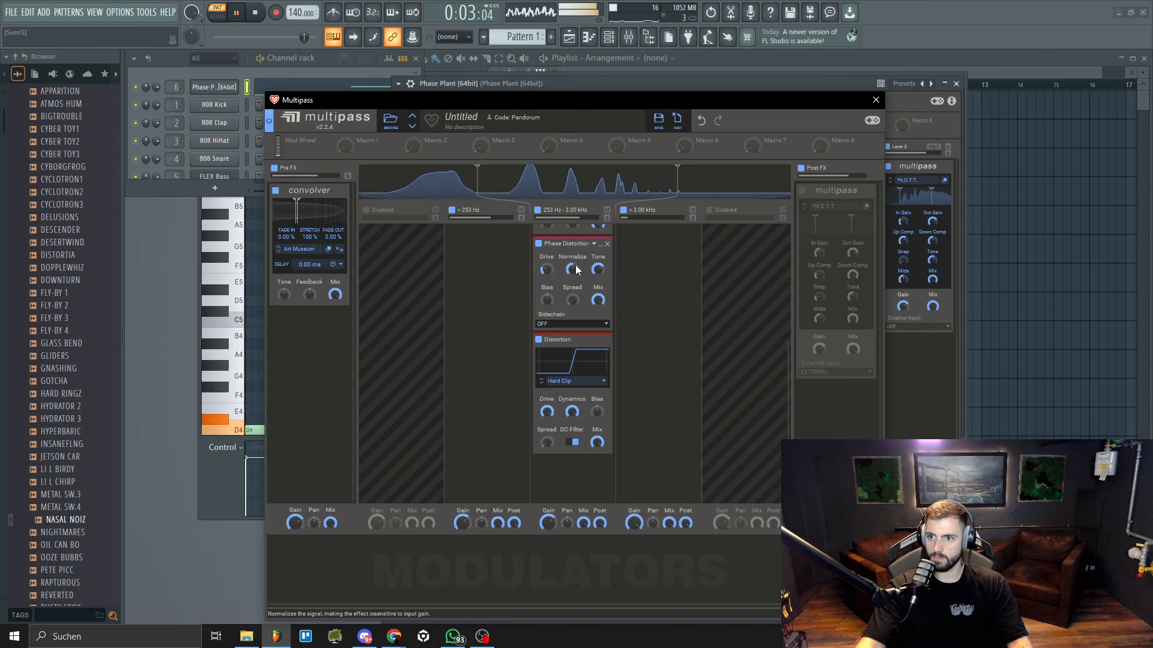
key(space)
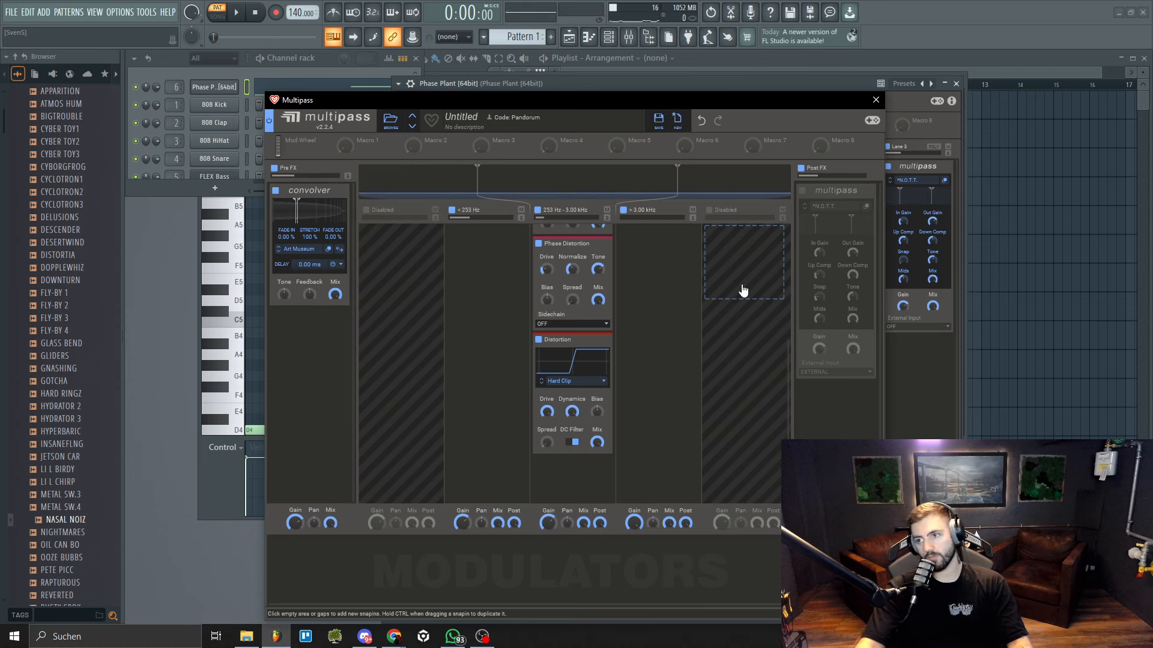
Enable the N.O.T.T. Multipass in Post FX and audition the pattern, lowering the Phase Distortion's mix to about 61 %.
click(802, 191)
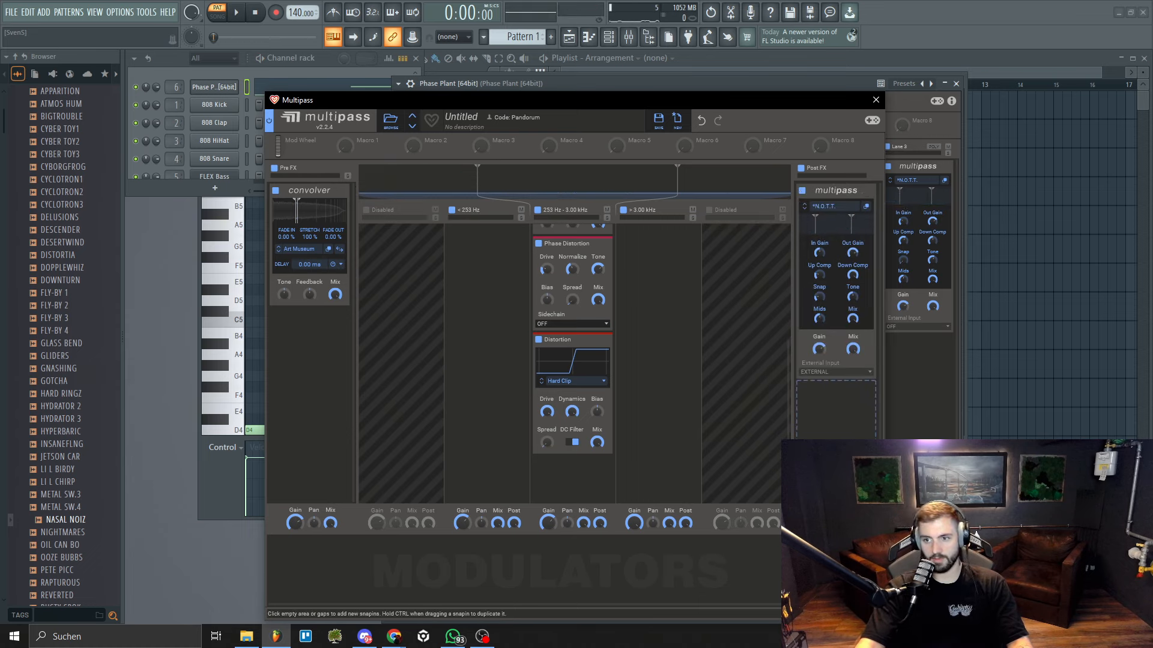
key(space)
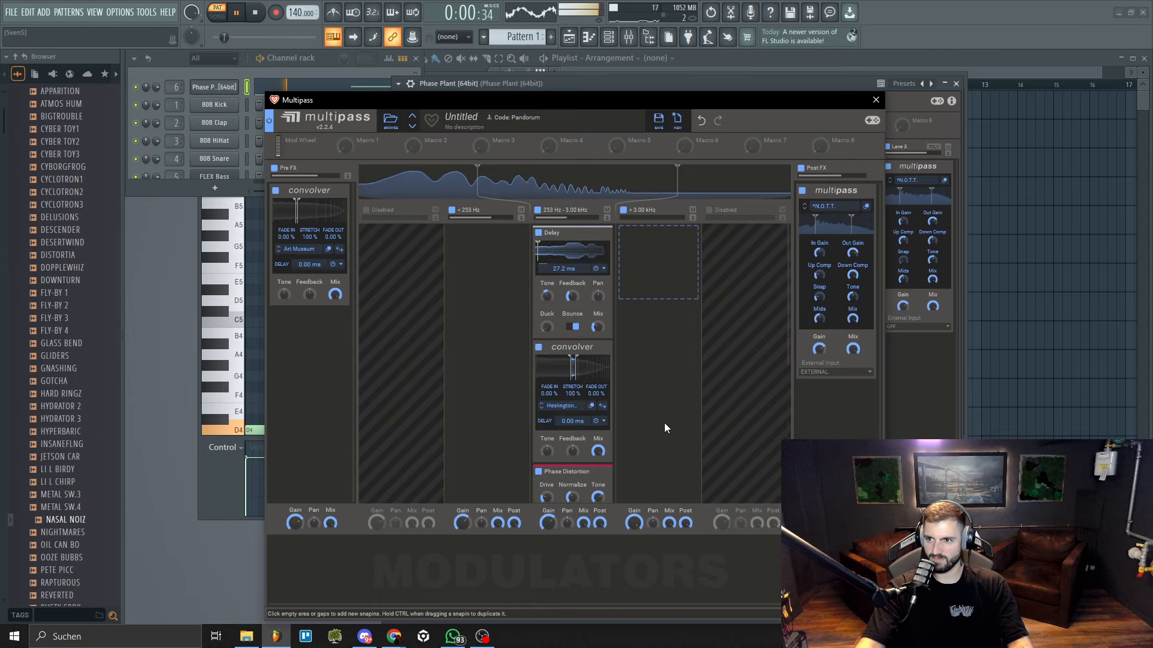
scroll(601, 360, down, 4)
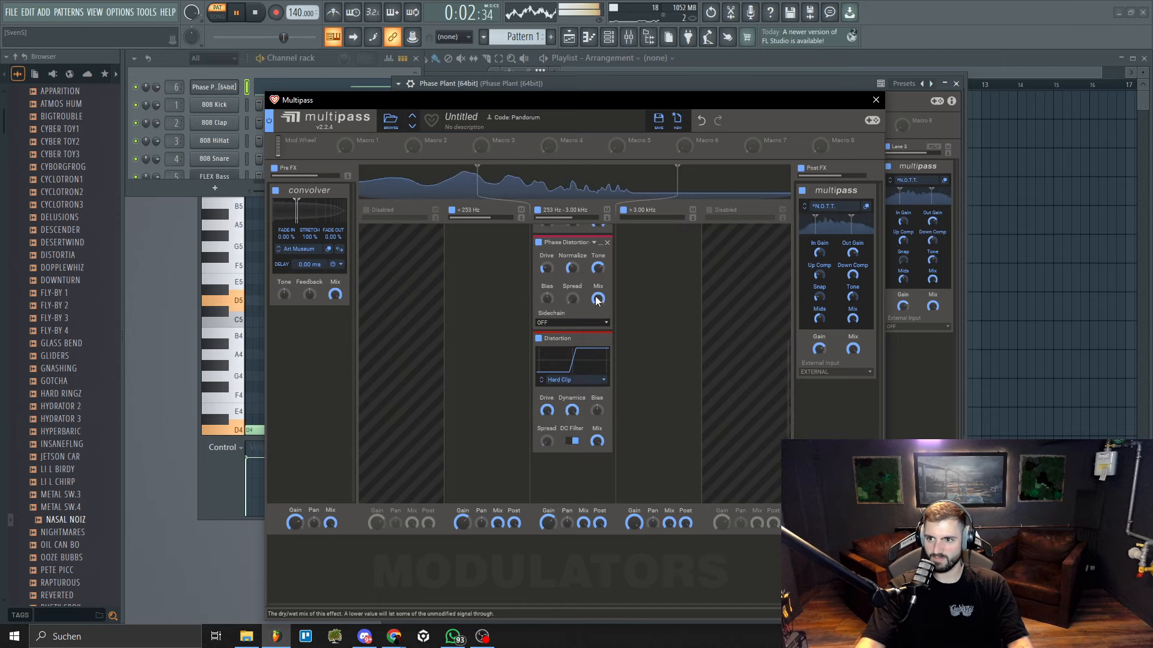
drag(597, 299, 597, 341)
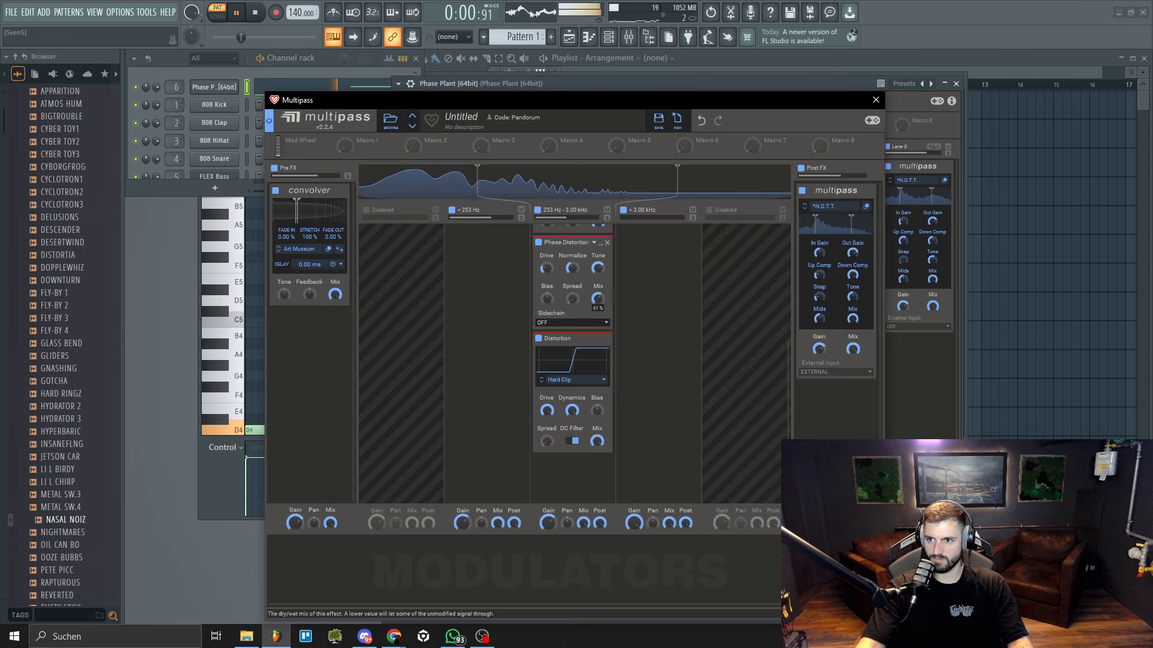
key(space)
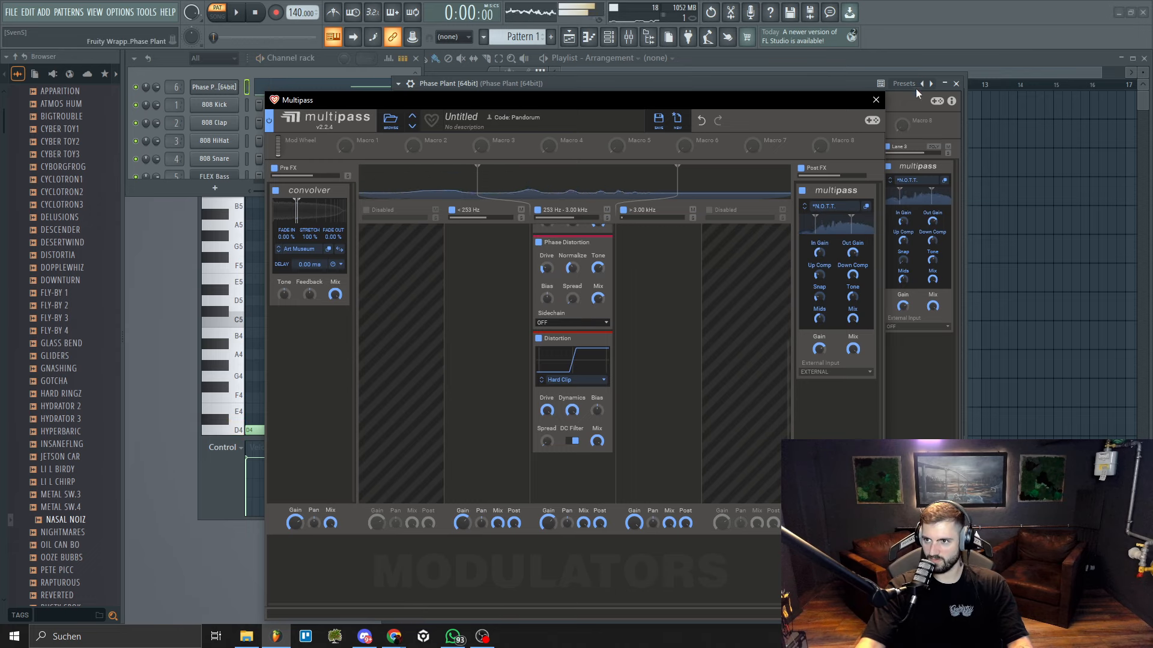
Close the Multipass editor and add a short D3 note early in bar 1 of the pattern during playback.
click(876, 100)
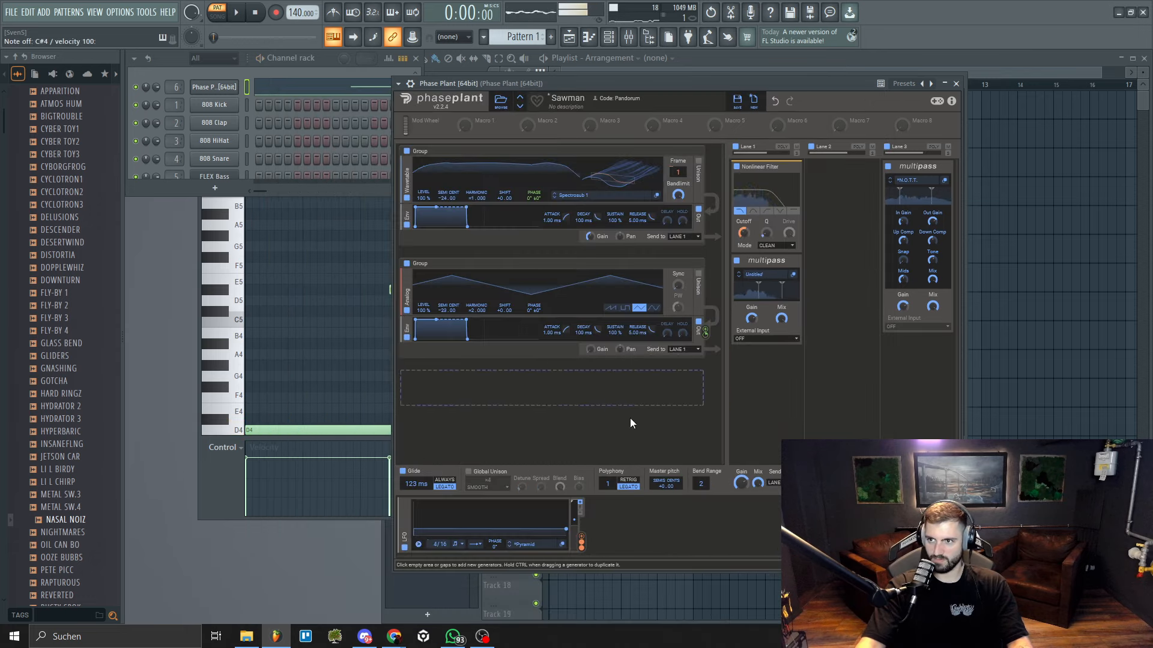
key(F7)
scroll(285, 421, down, 3)
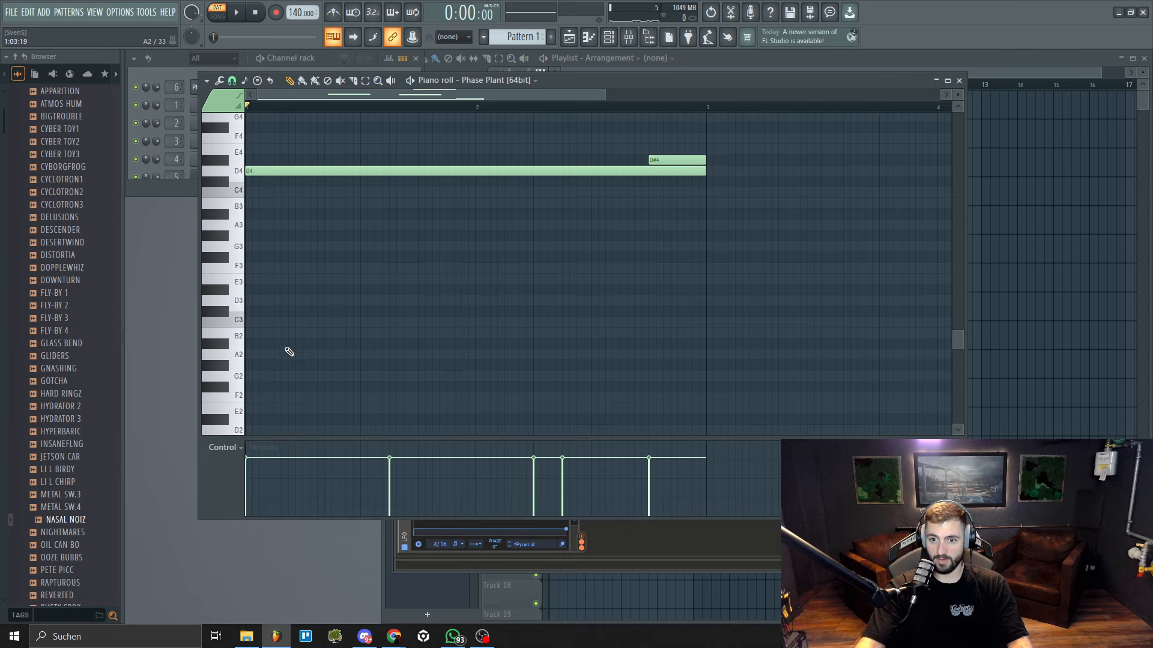
click(282, 300)
key(space)
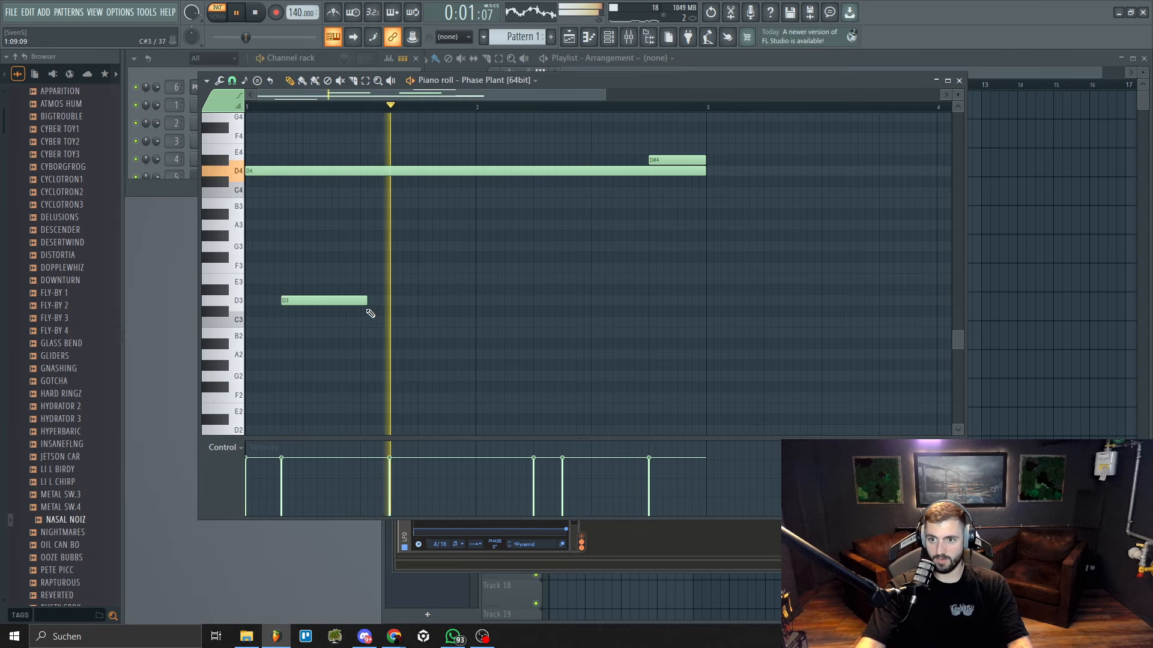
drag(366, 300, 307, 324)
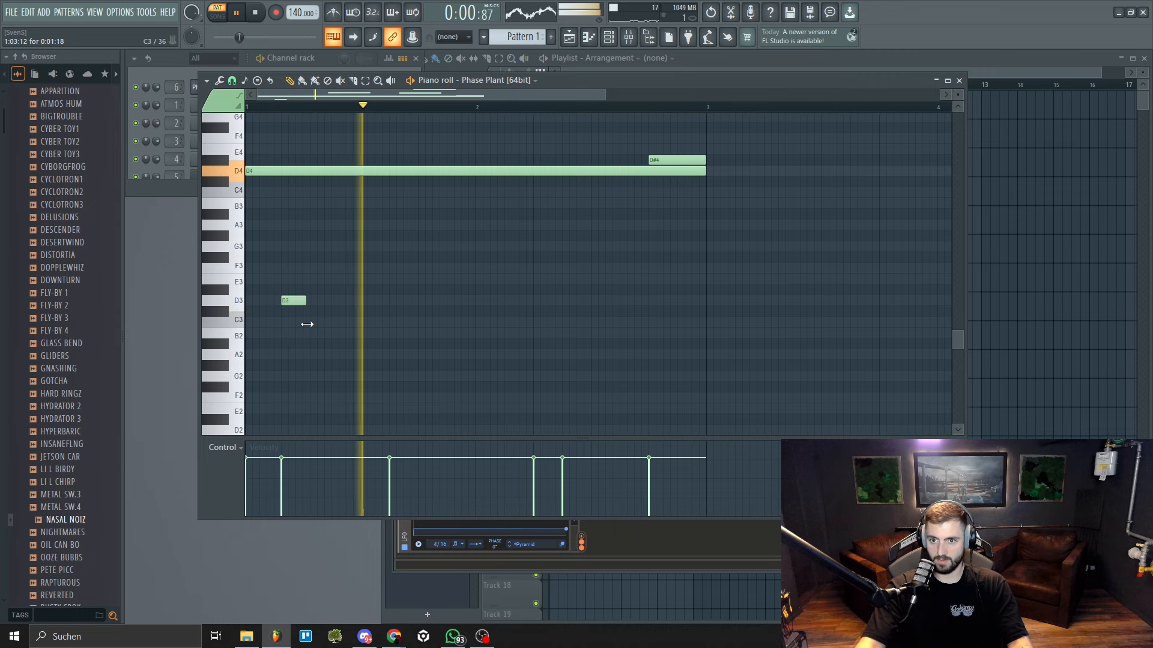
scroll(453, 332, up, 8)
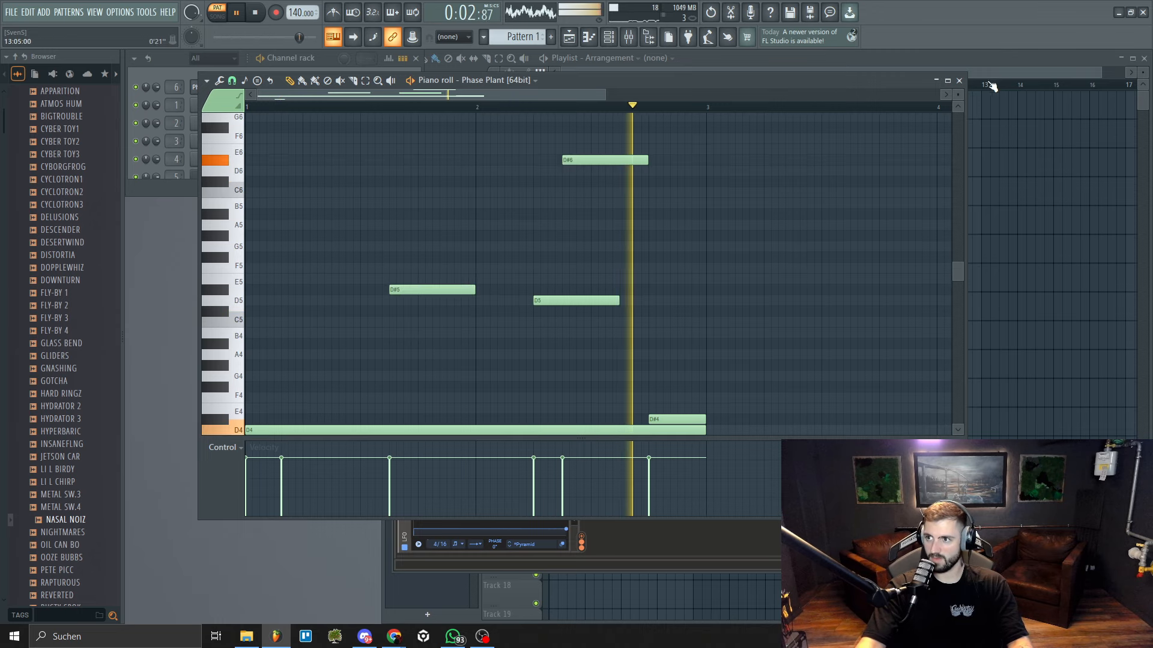
click(959, 80)
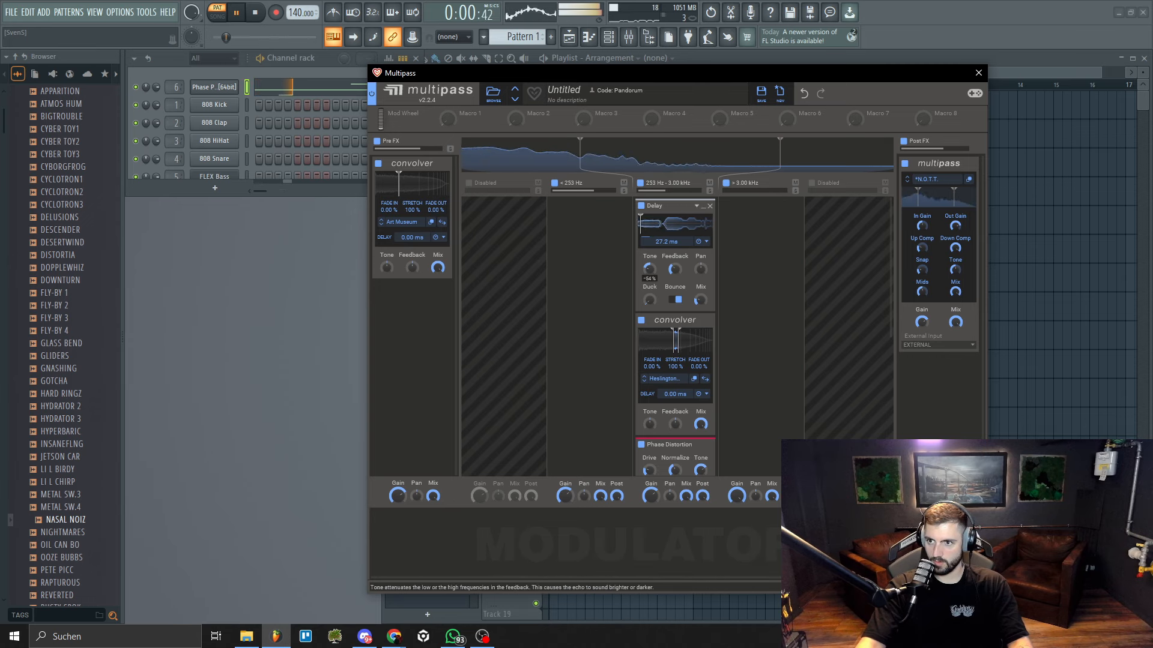
Audition the pattern while adjusting the middle band's Delay tone and the Phase Distortion's normalize and tone.
key(space)
scroll(639, 380, down, 3)
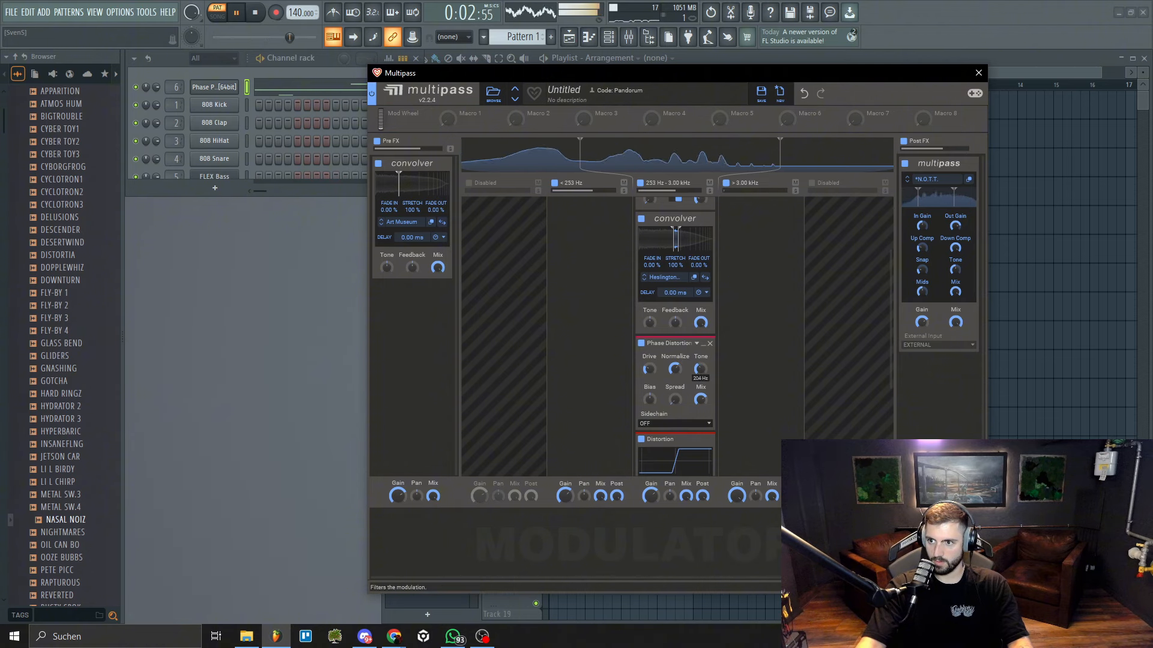
key(space)
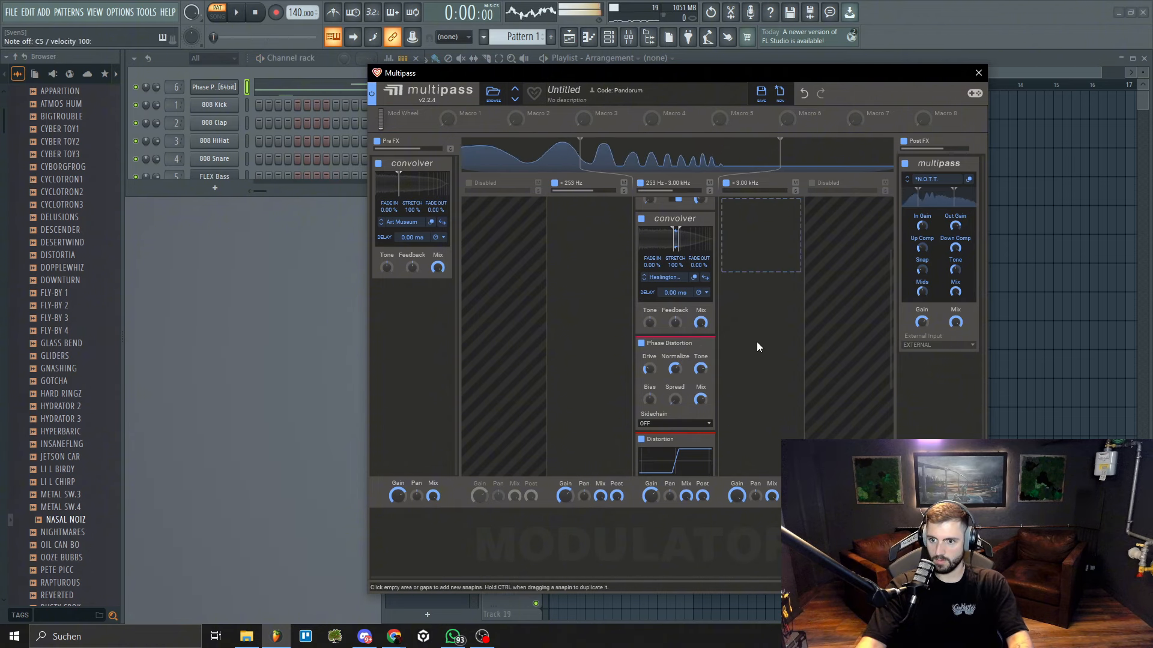
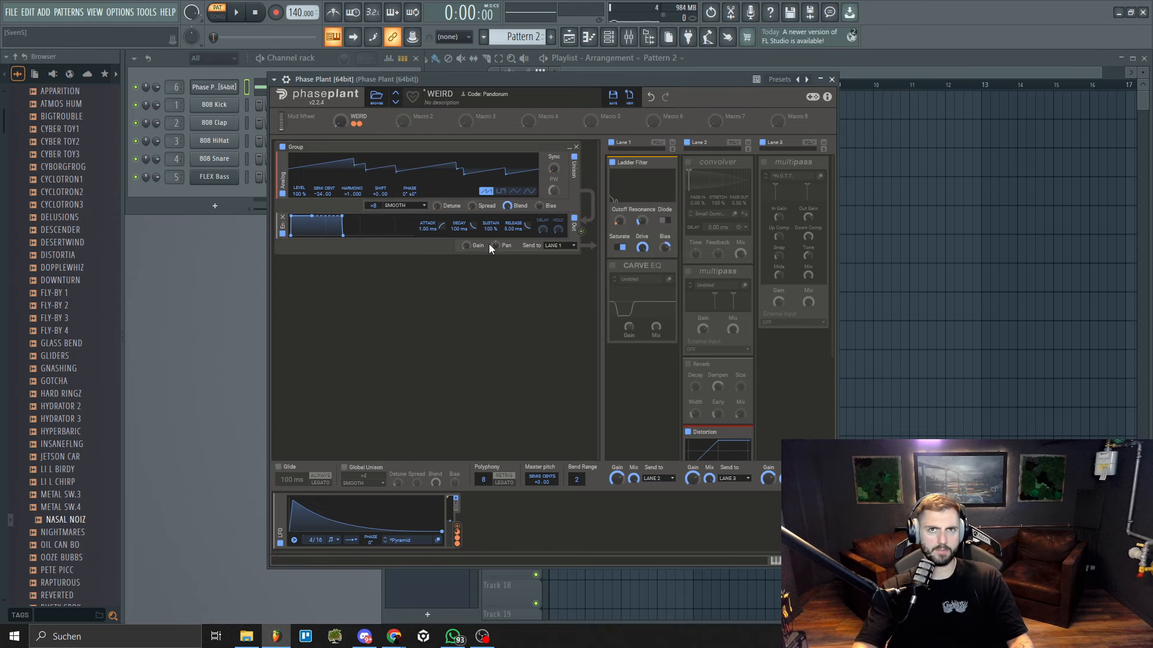
Enable the Carve EQ in Lane 1 of the WEIRD patch and compare the playing pattern with and without it.
key(space)
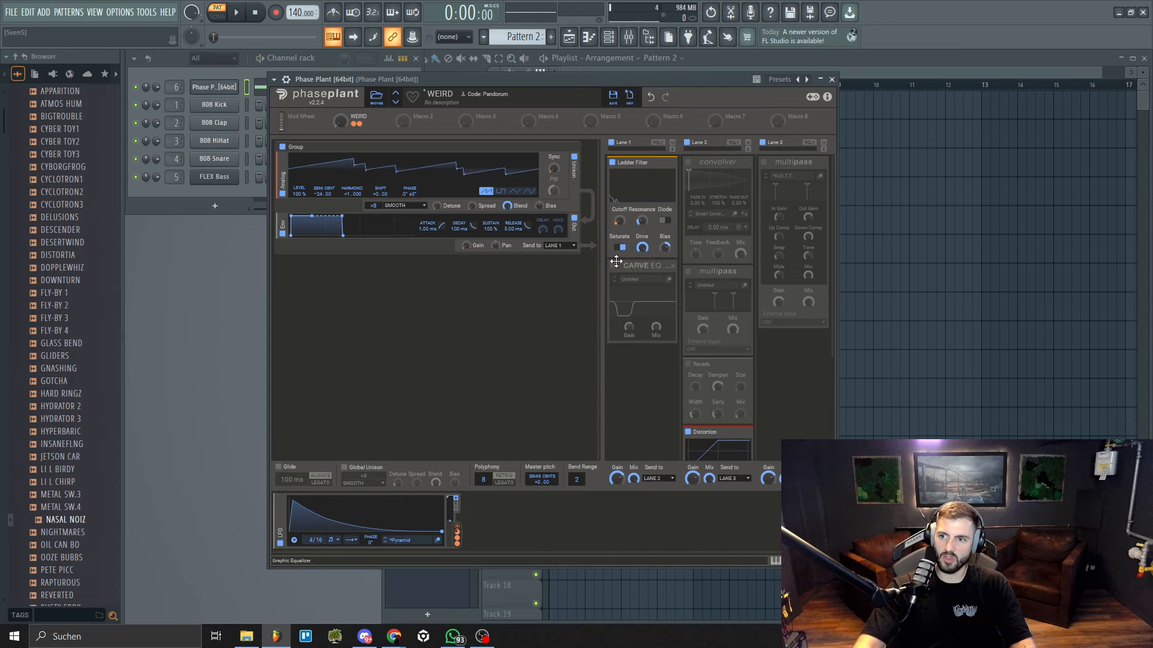
click(613, 266)
key(space)
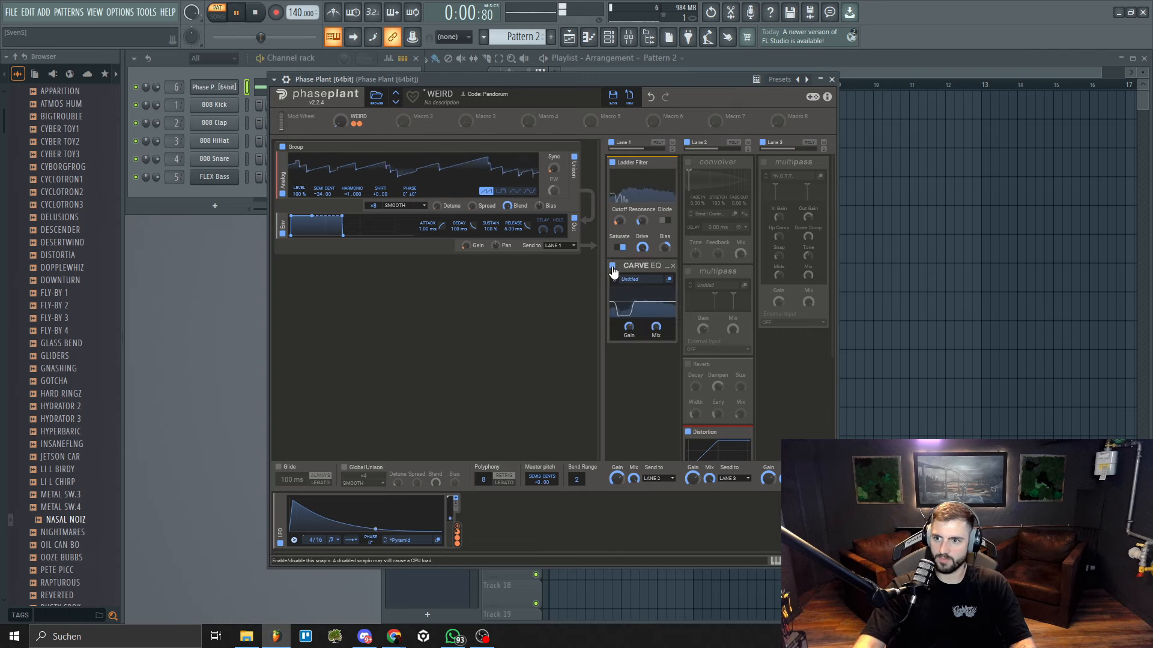
click(613, 267)
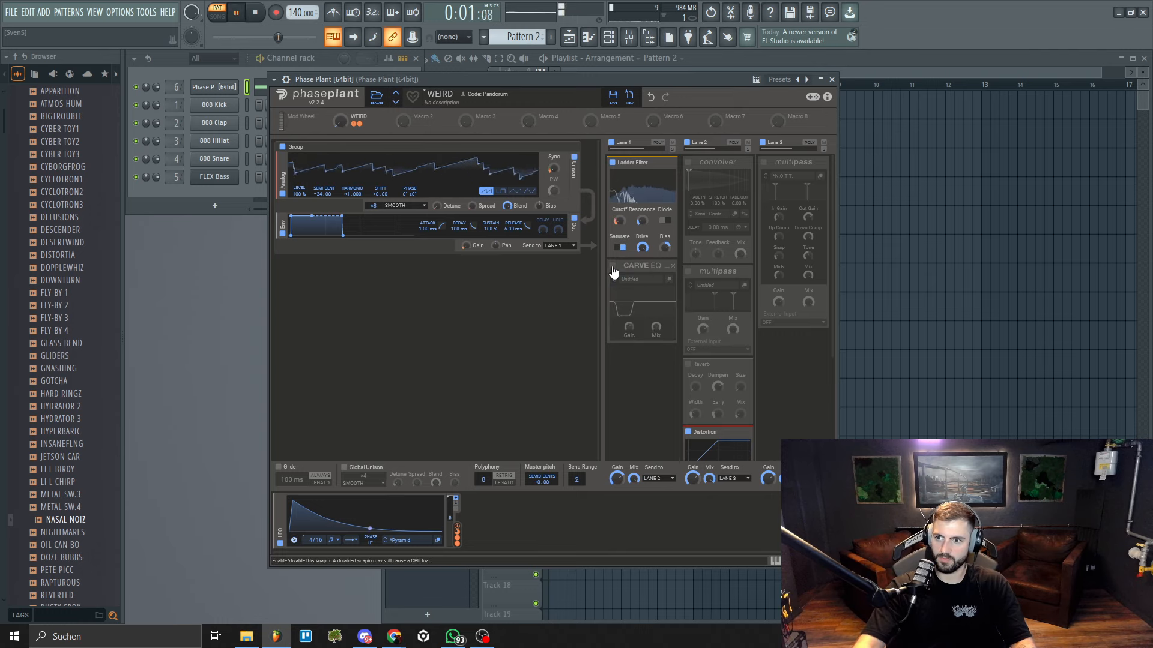
click(613, 267)
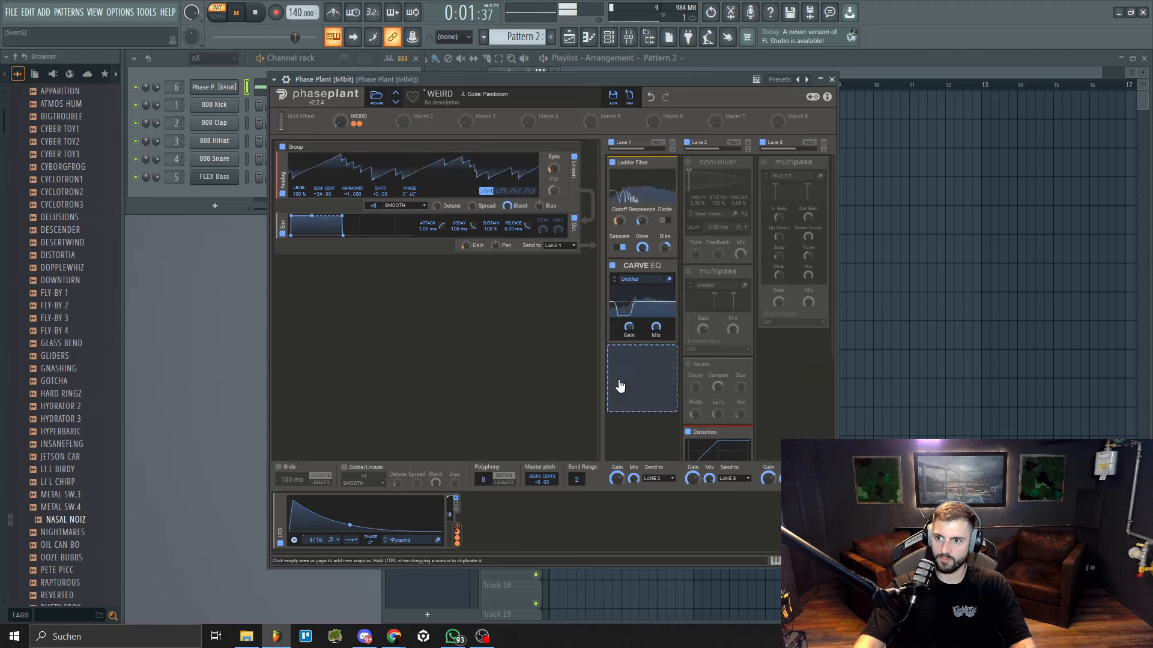
key(space)
Audition Pattern 2 with the Hard Clip Distortion at the end of Lane 2.
scroll(781, 413, down, 3)
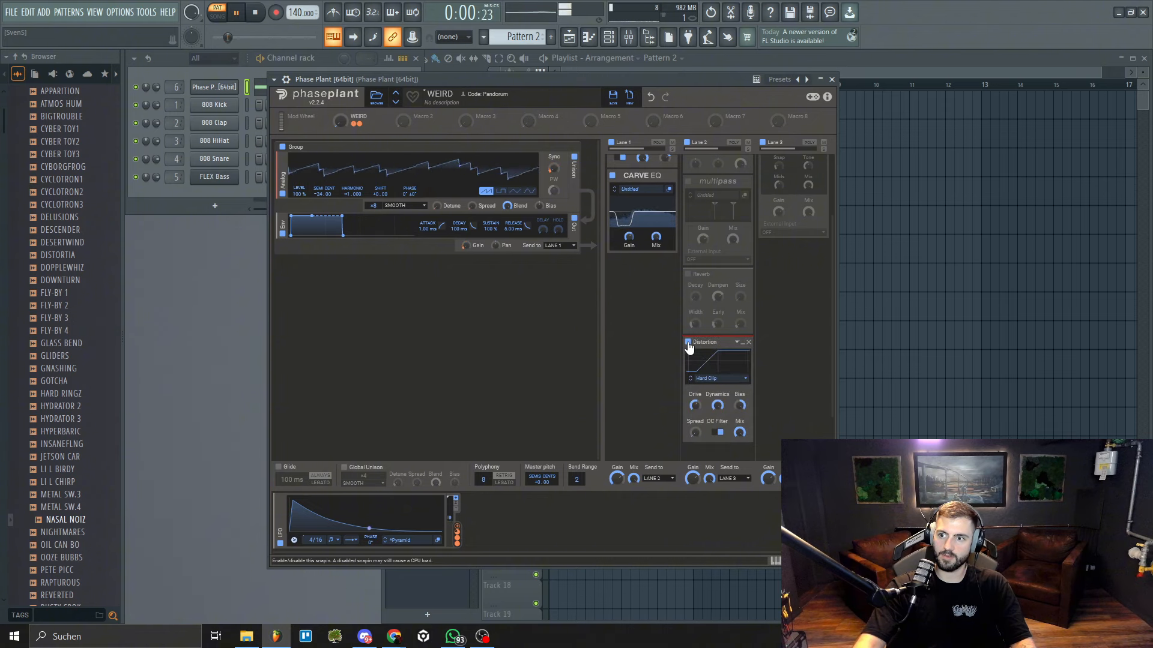
key(space)
scroll(798, 383, up, 3)
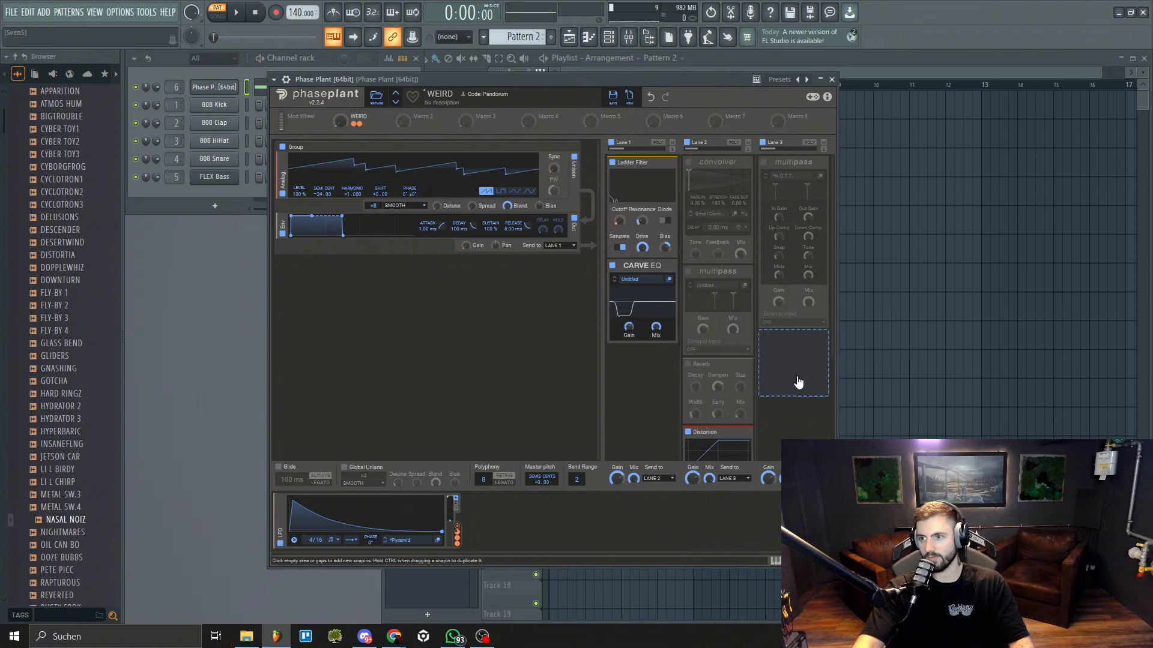
Enable the Convolver in Lane 2 and audition the pattern while varying its mix.
click(688, 163)
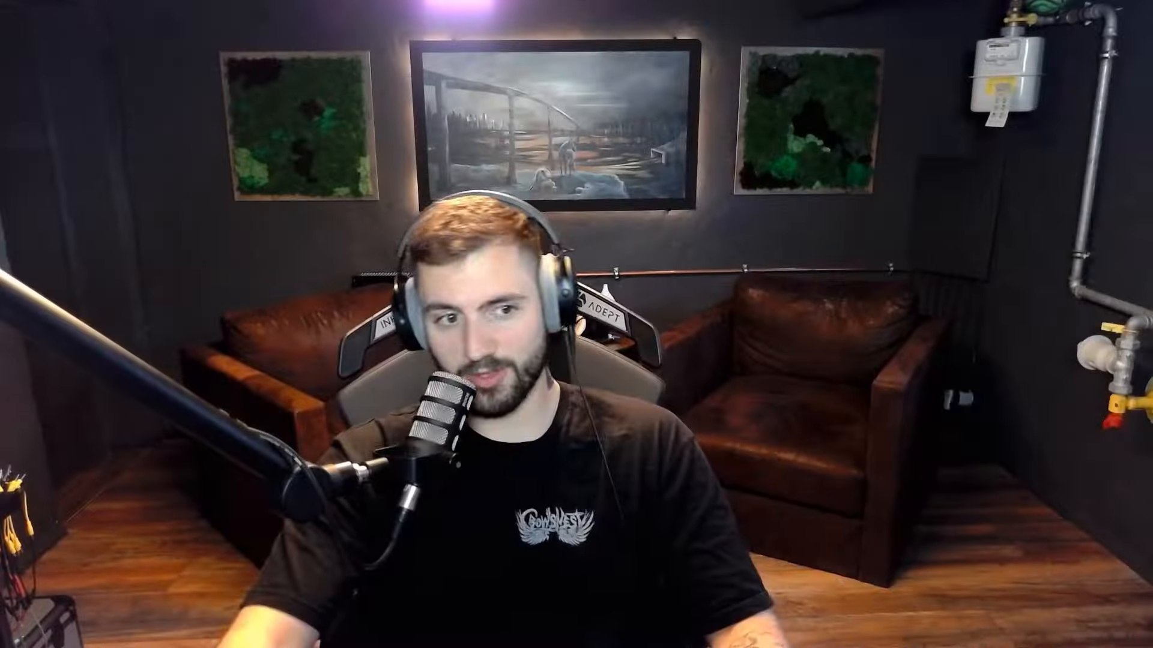
key(space)
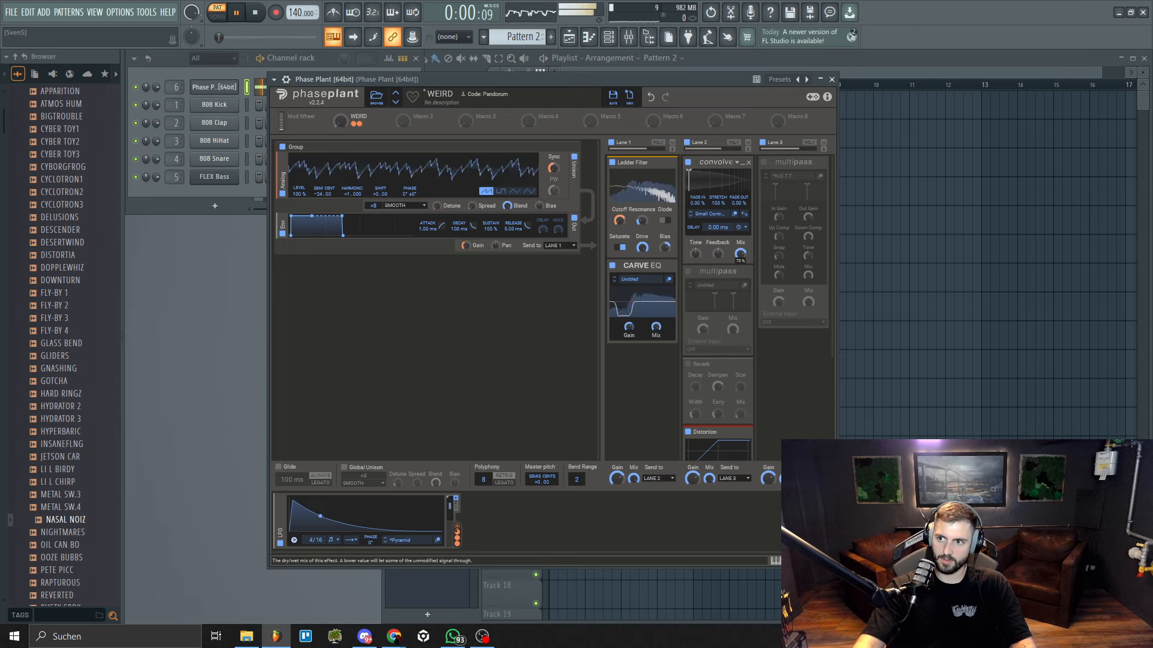
key(space)
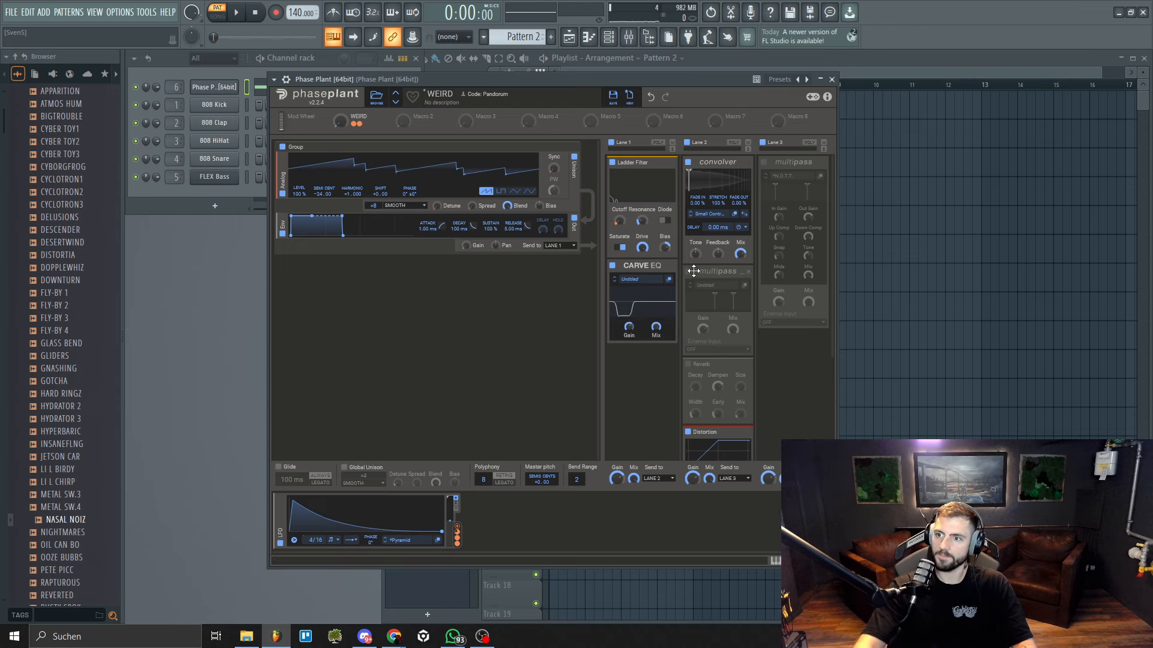
Enable the Reverb in Lane 2, audition it, and enable the N.O.T.T. Multipass in Lane 3.
click(688, 365)
key(space)
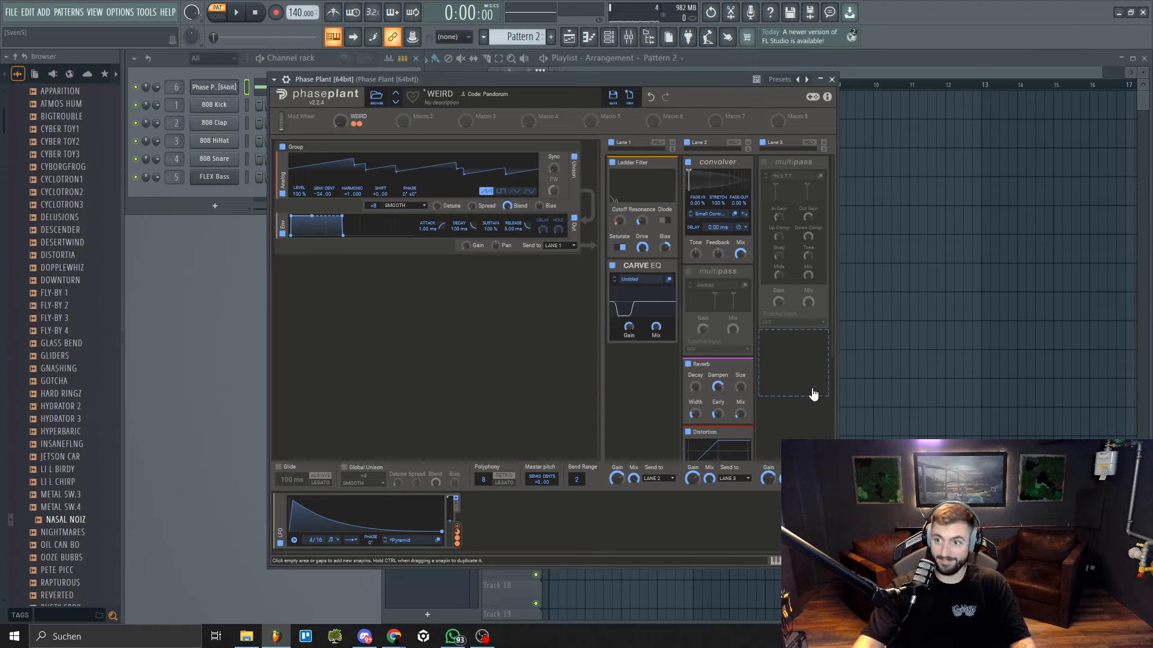
click(763, 163)
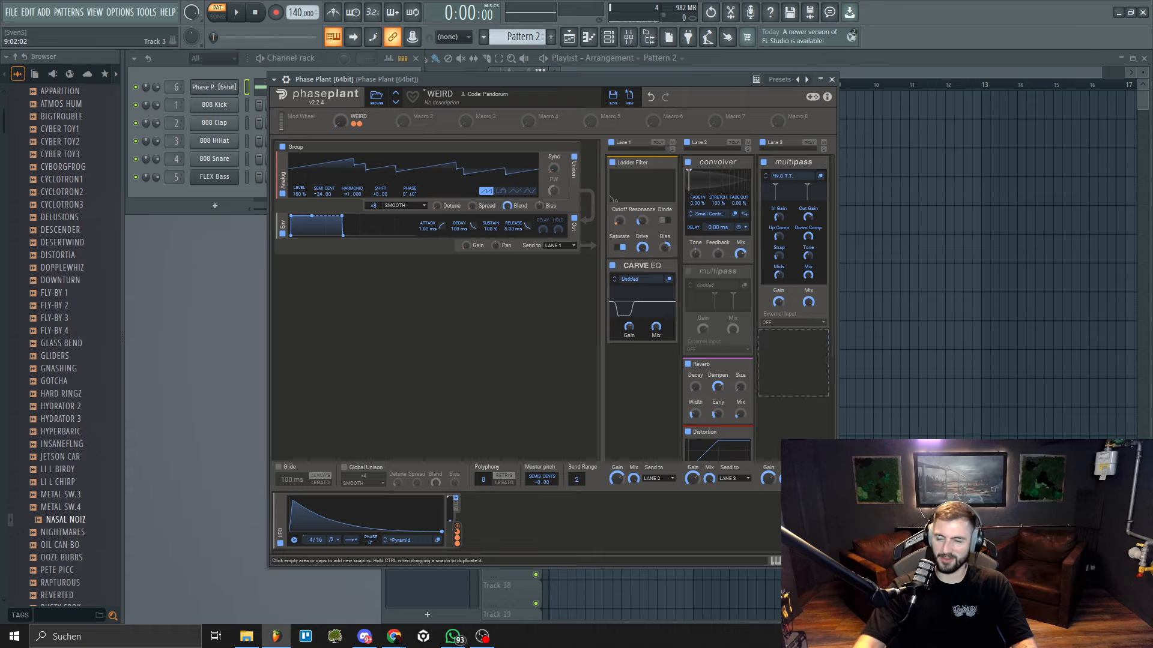
Audition Pattern 2 with the N.O.T.T. Multipass active in Lane 3.
key(space)
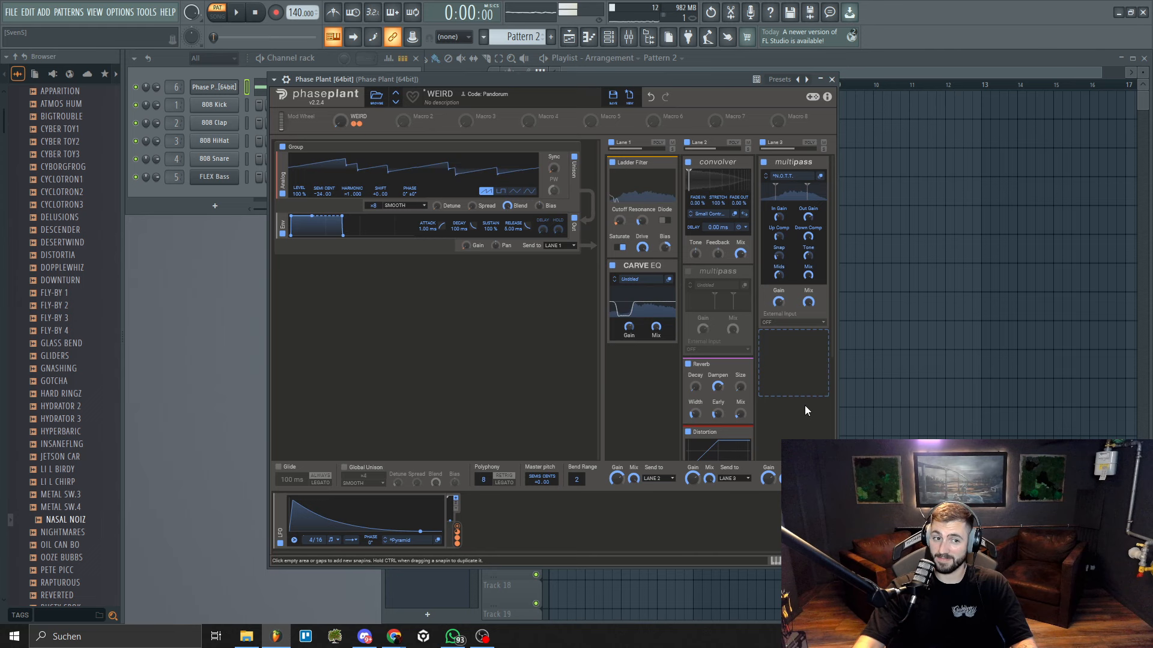
key(space)
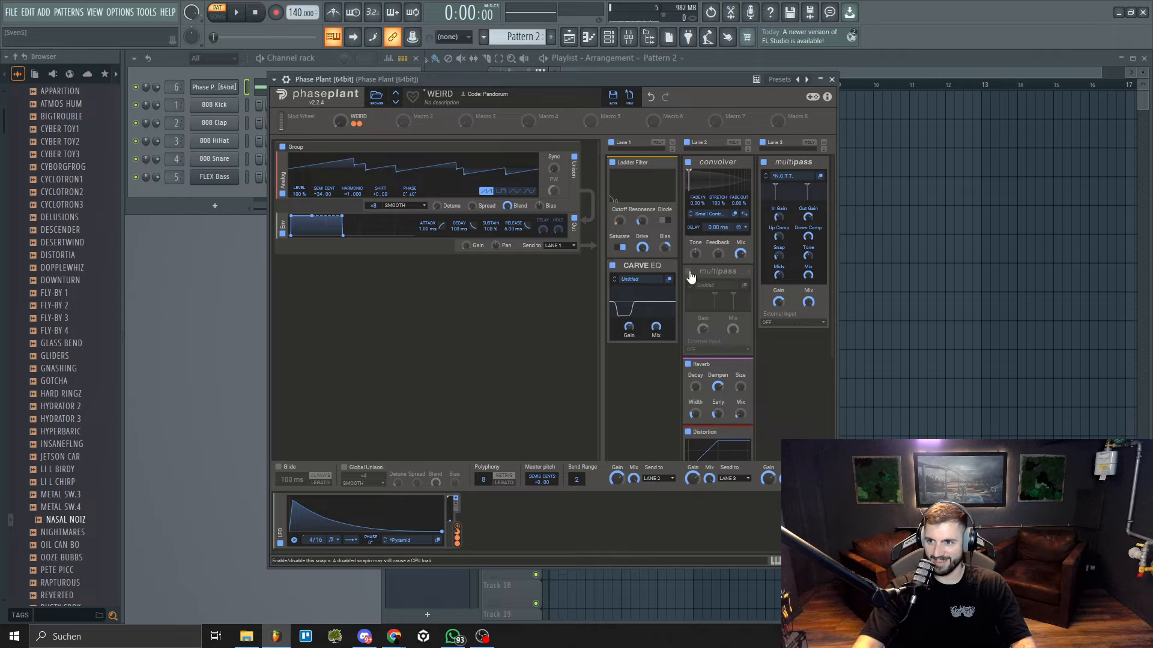
Disable the Shaper, Delay and Faturator inside Lane 2's Multipass and audition the pattern with only its Overdrive Distortion.
click(745, 287)
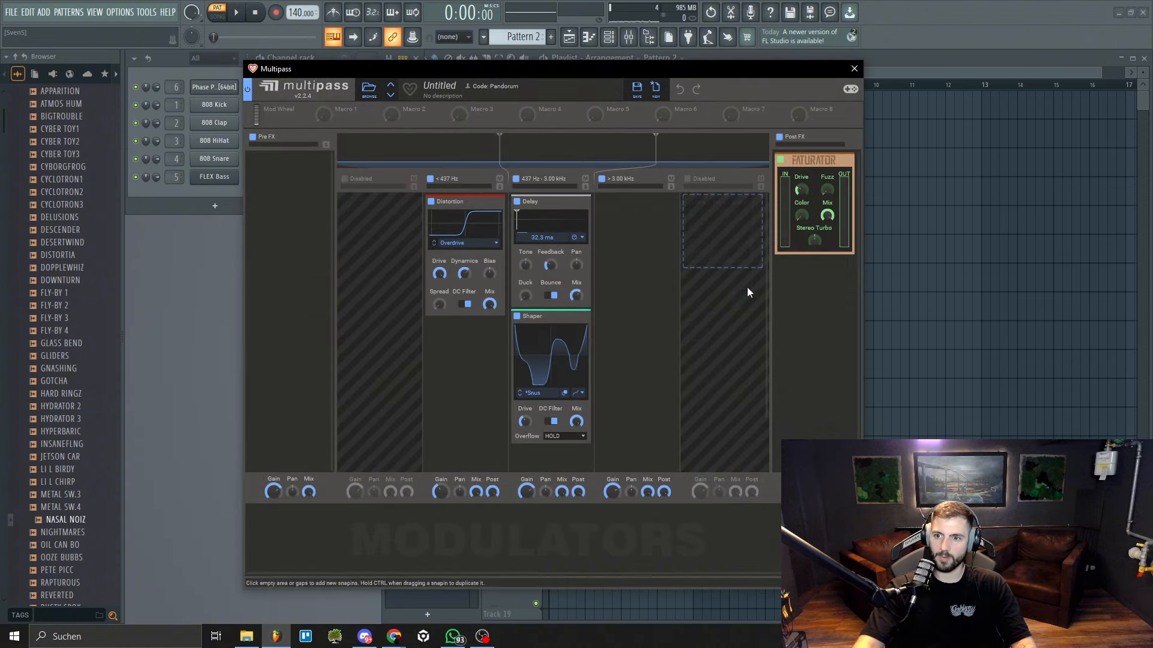
click(517, 317)
click(518, 203)
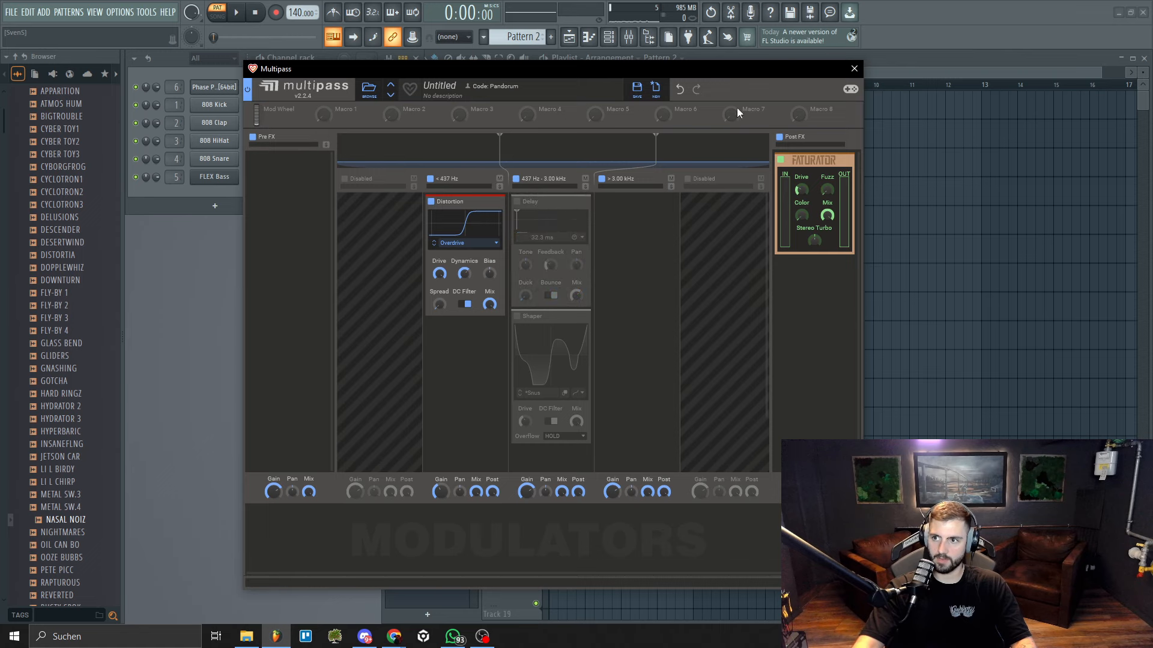
click(780, 160)
key(space)
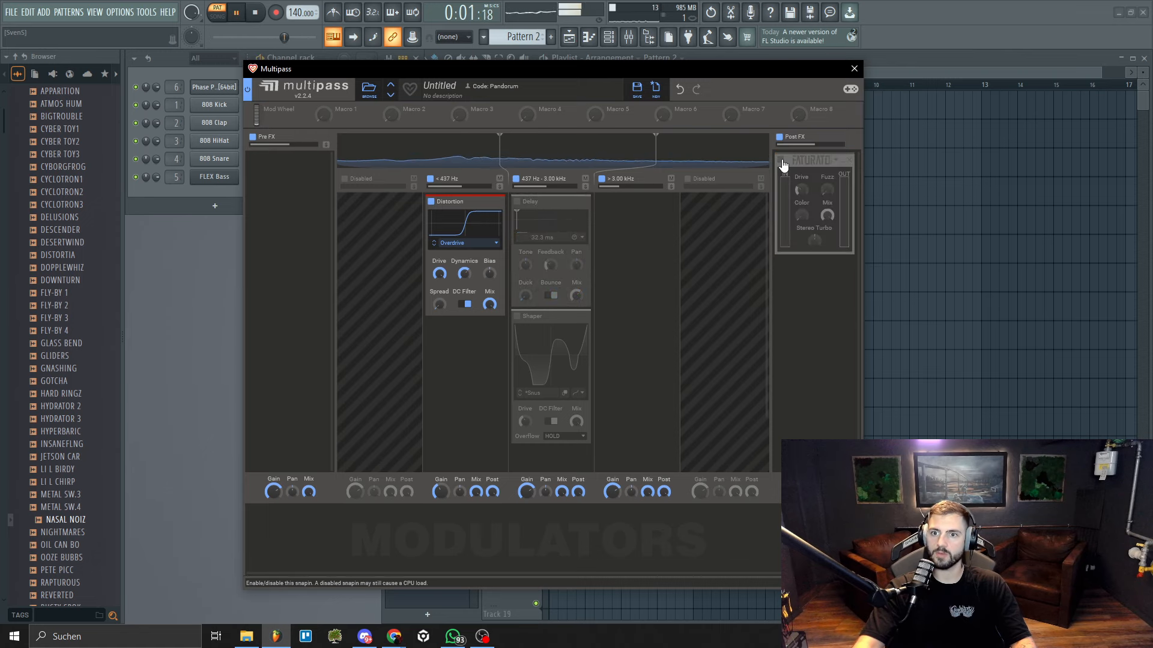
key(space)
Open the piano roll of the Phase Plant channel and move the Multipass window aside to uncover the notes.
right_click(229, 86)
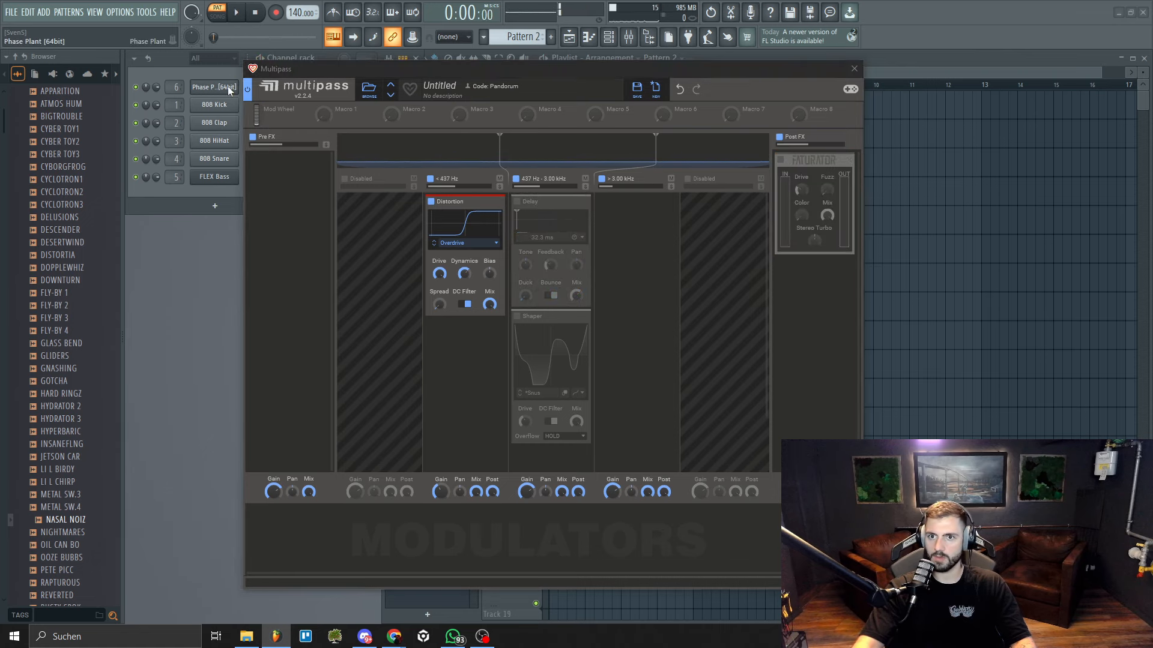
click(257, 94)
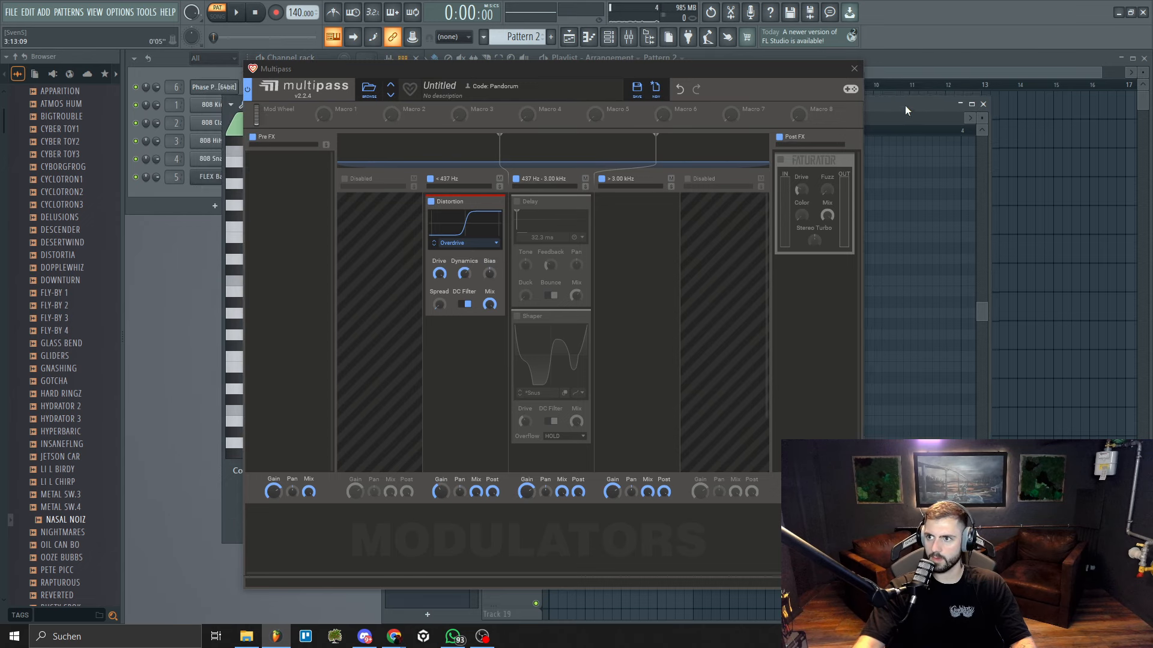
drag(802, 67, 1064, 77)
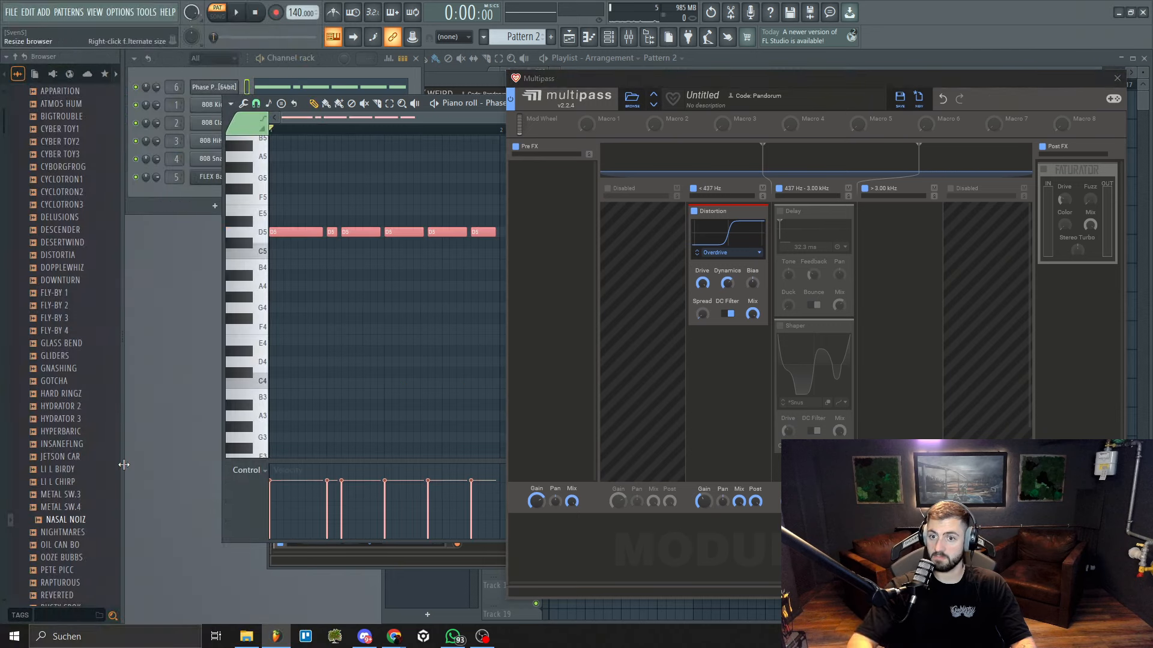
Audition the pattern in several octaves and transpose all its notes down to D4.
key(space)
key(space)
key(ctrl+Down)
key(ctrl+Down)
key(space)
key(space)
key(ctrl+Up)
key(ctrl+Up)
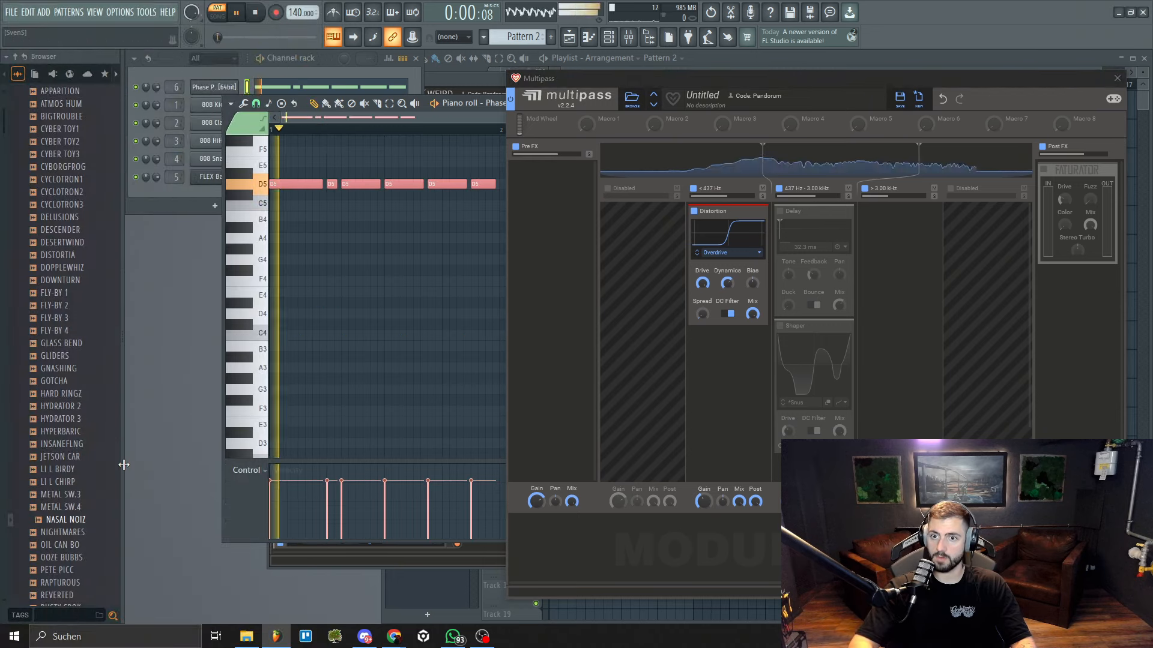
key(space)
key(ctrl+Up)
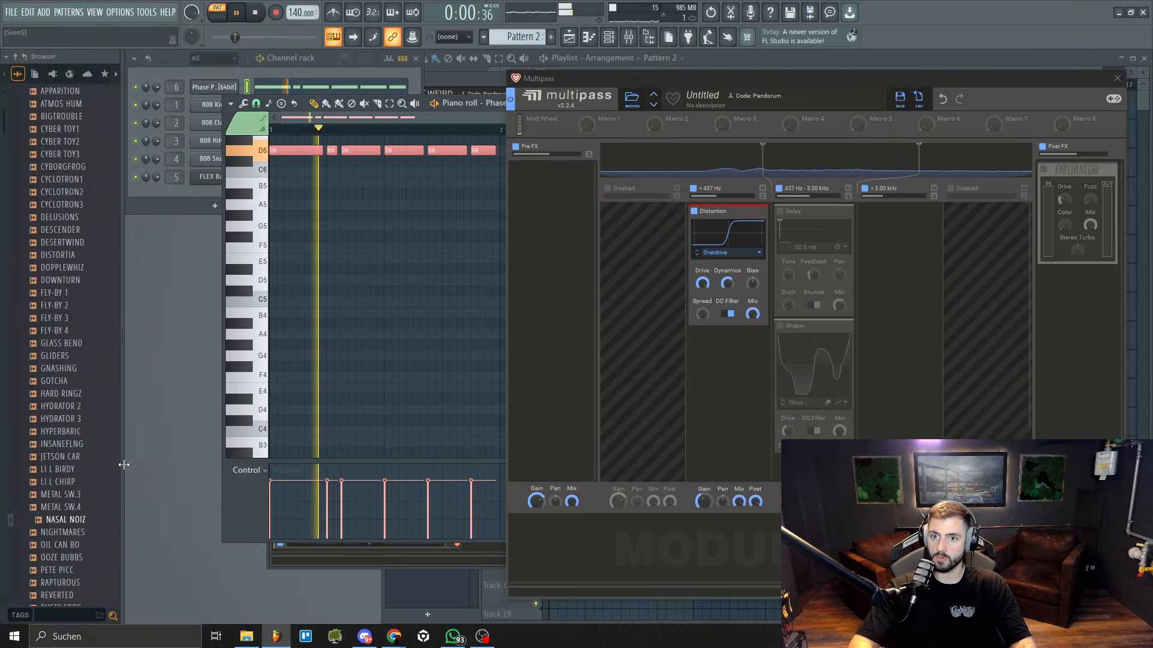
key(ctrl+Down)
key(ctrl+Down)
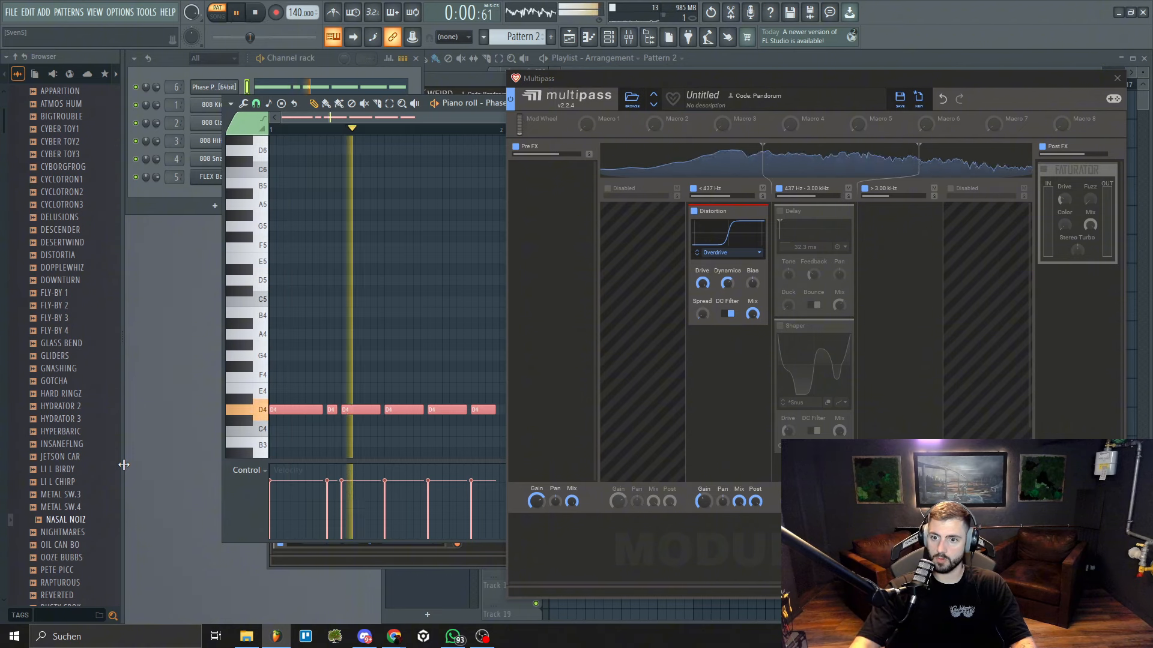
Raise the fourth note to D#5 and the last two notes to D5, and play the pattern.
click(348, 322)
key(space)
key(ctrl+z)
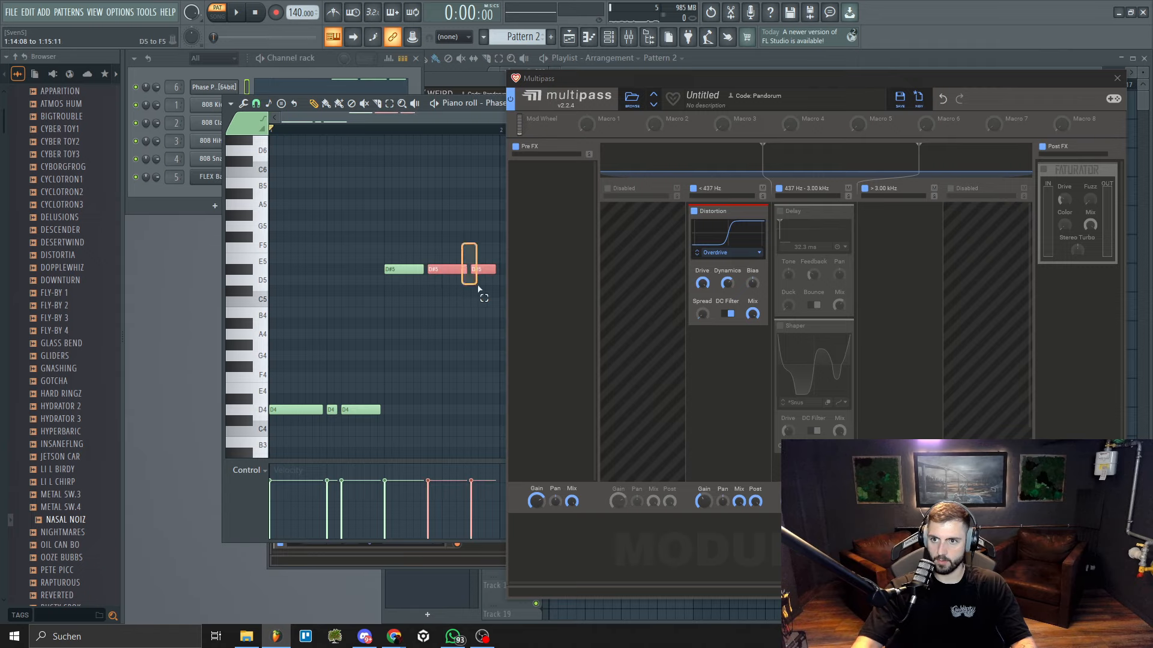
key(space)
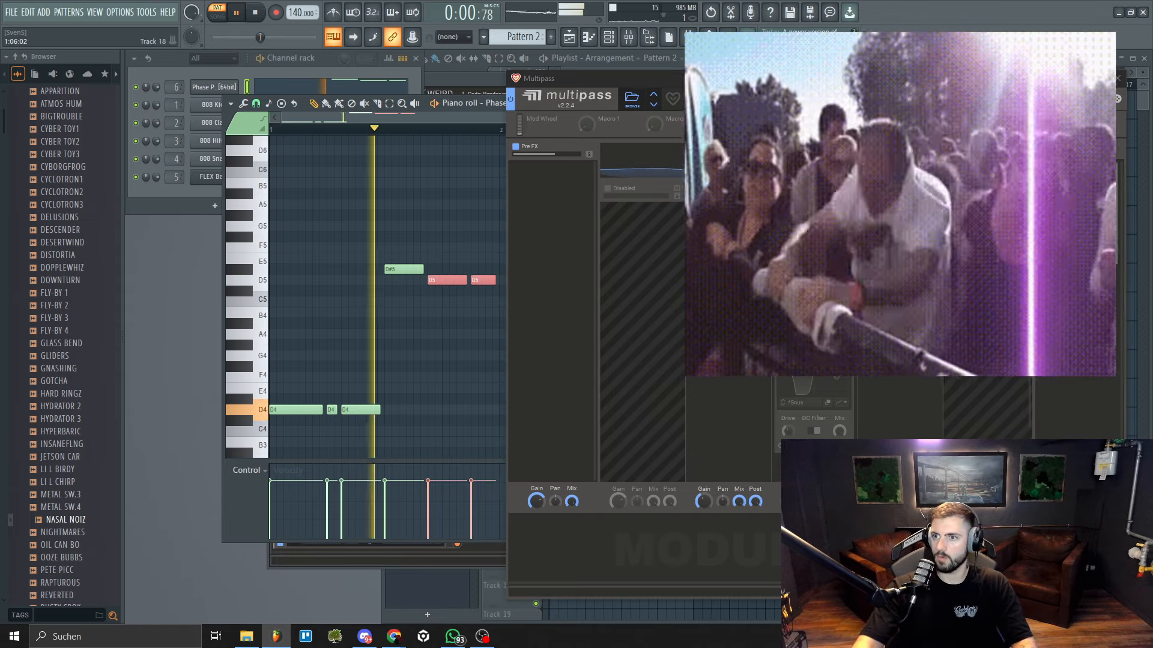
Lower the pattern's last note to A#4 while listening to the playback.
drag(750, 78, 742, 79)
drag(475, 243, 560, 347)
key(Down)
key(Down)
key(Down)
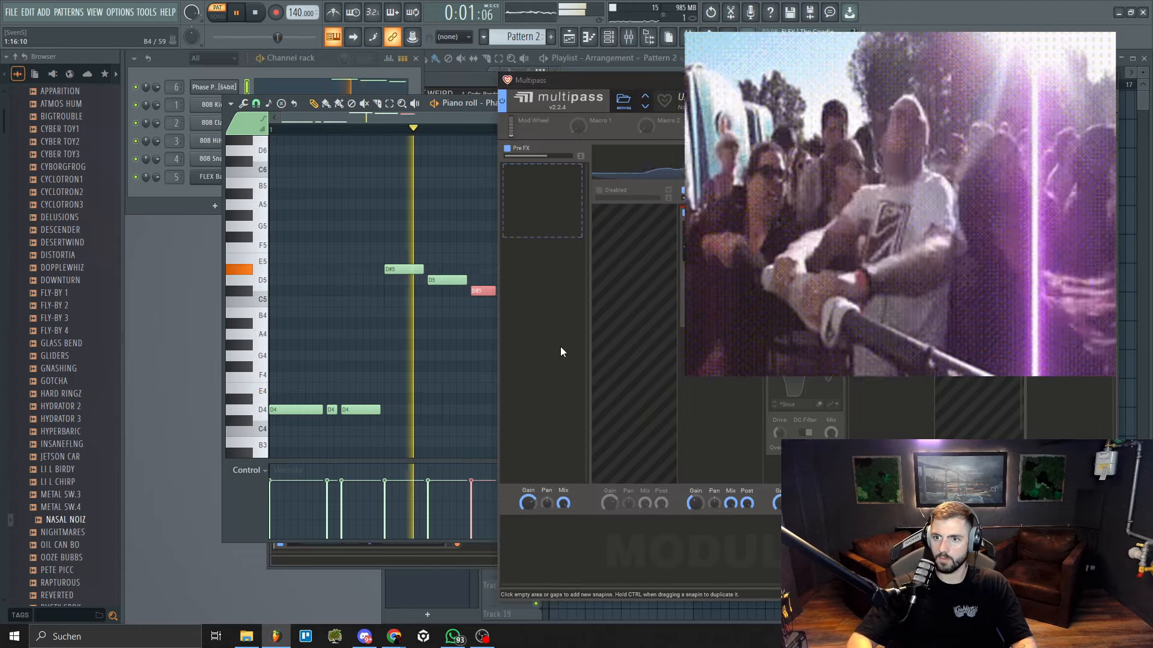
key(Down)
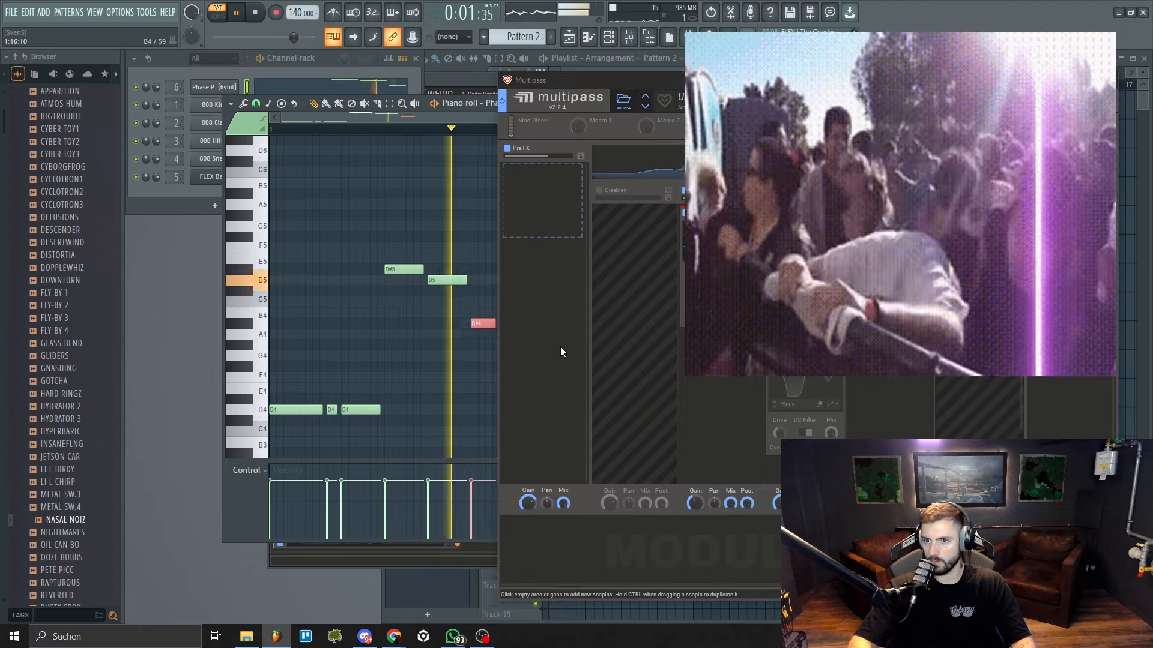
key(space)
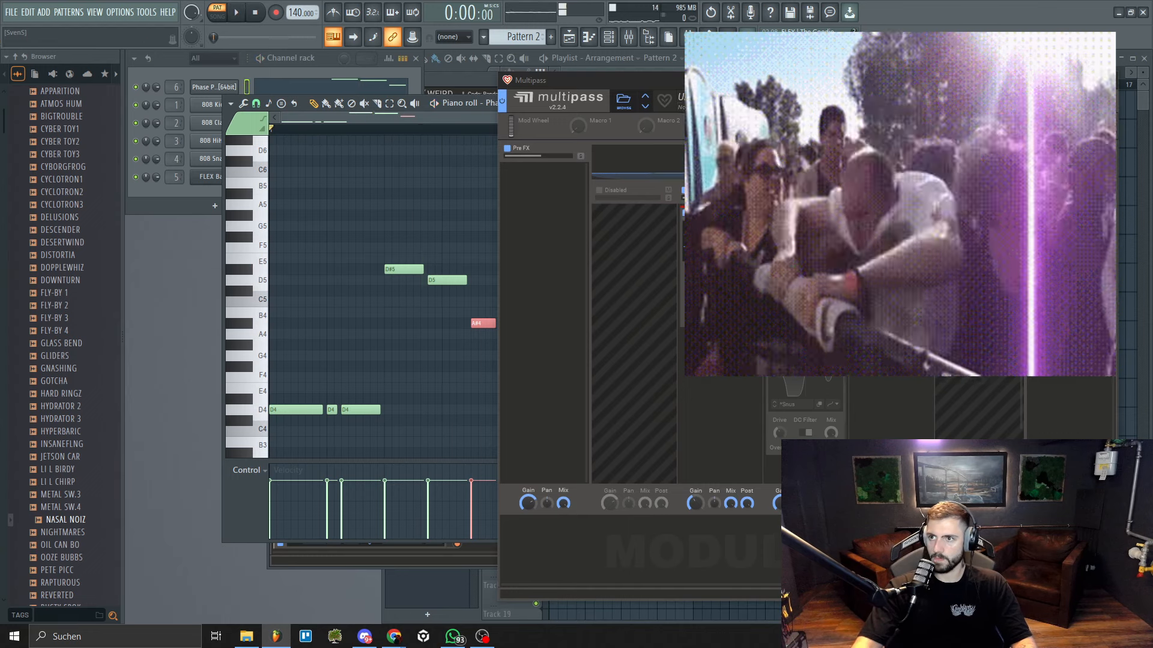
Enable the Delay in the Multipass's 437 Hz - 3.00 kHz band and audition the pattern.
drag(804, 77, 674, 75)
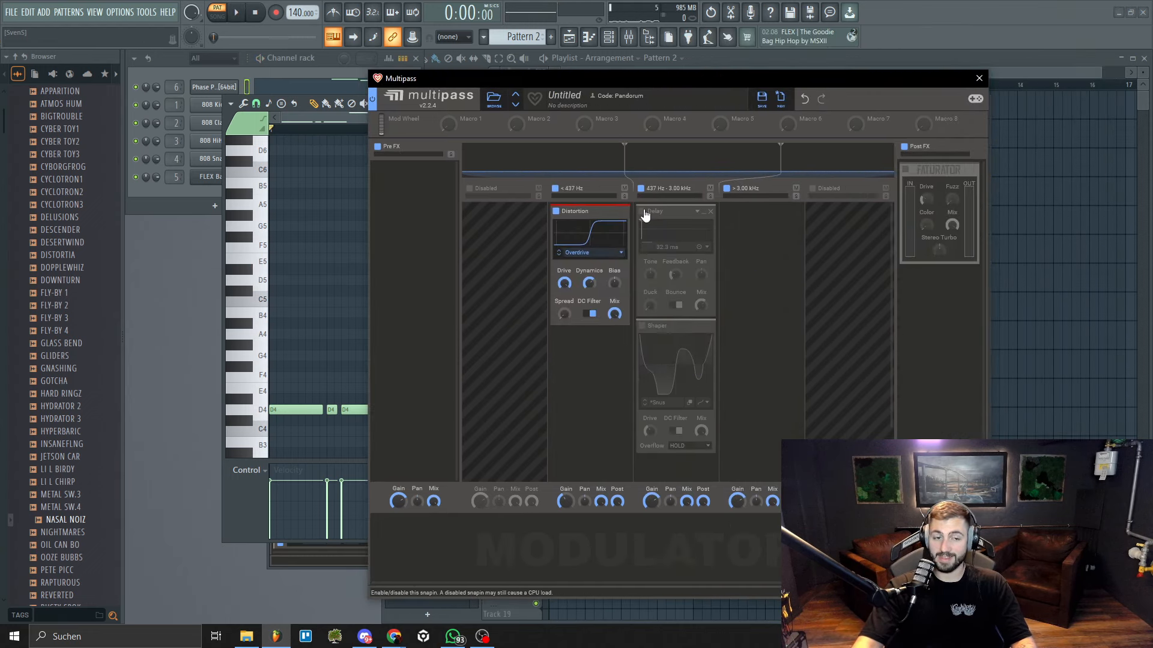
key(space)
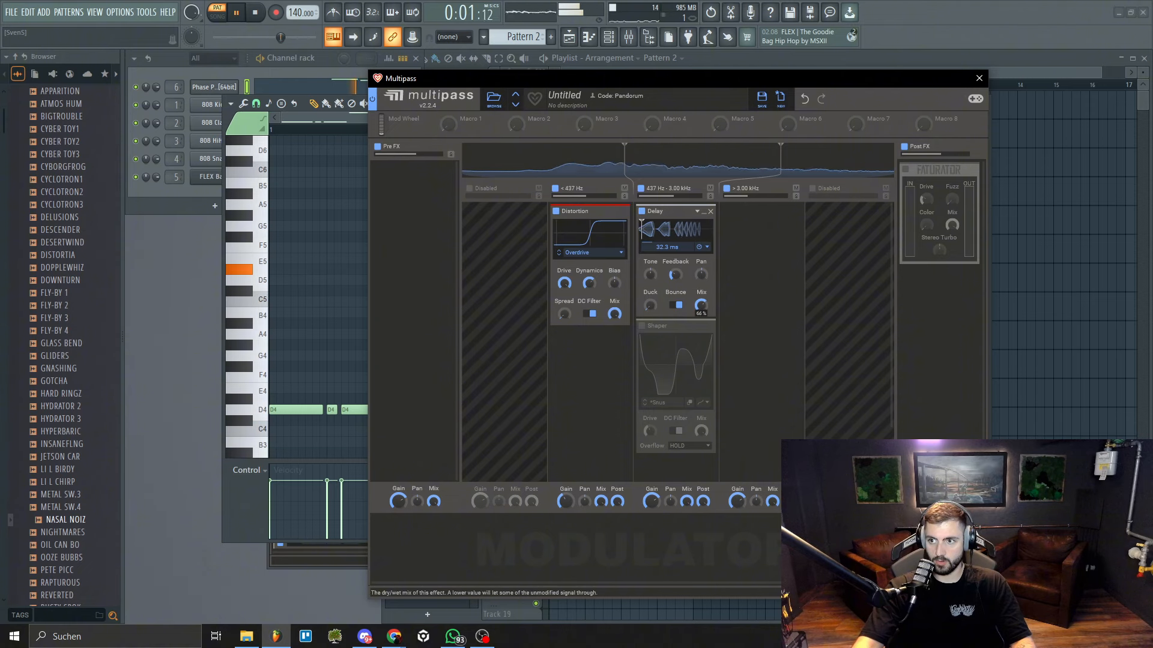
key(space)
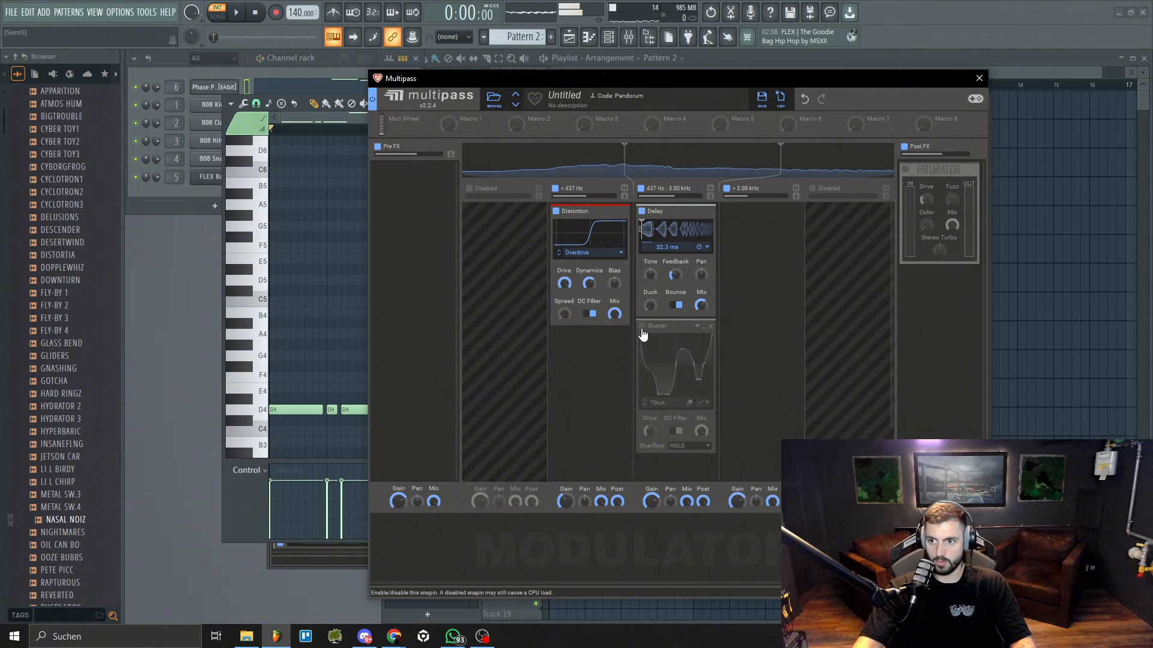
Enable the Shaper below the Delay, start the pattern and close the Multipass window.
click(641, 327)
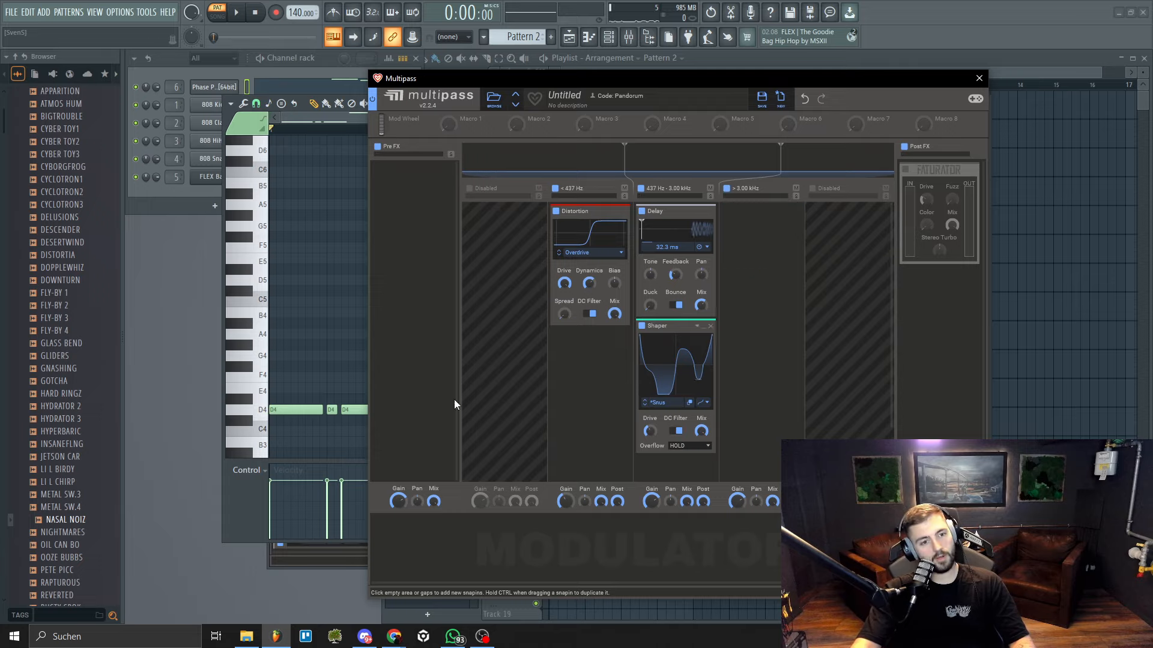
key(space)
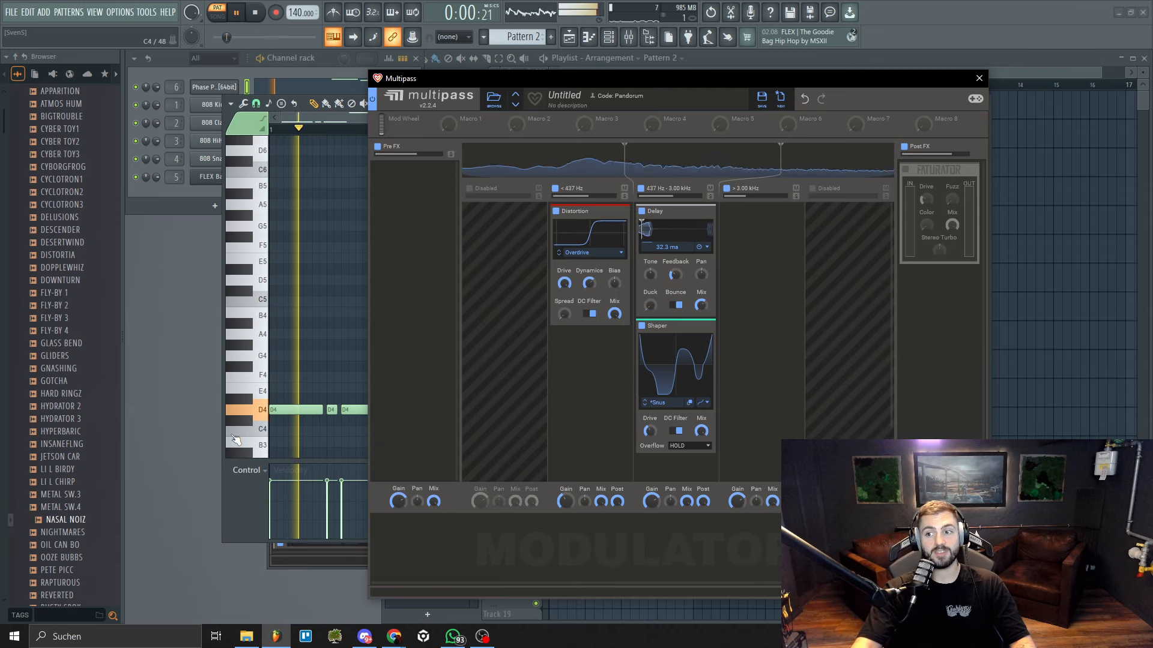
click(979, 79)
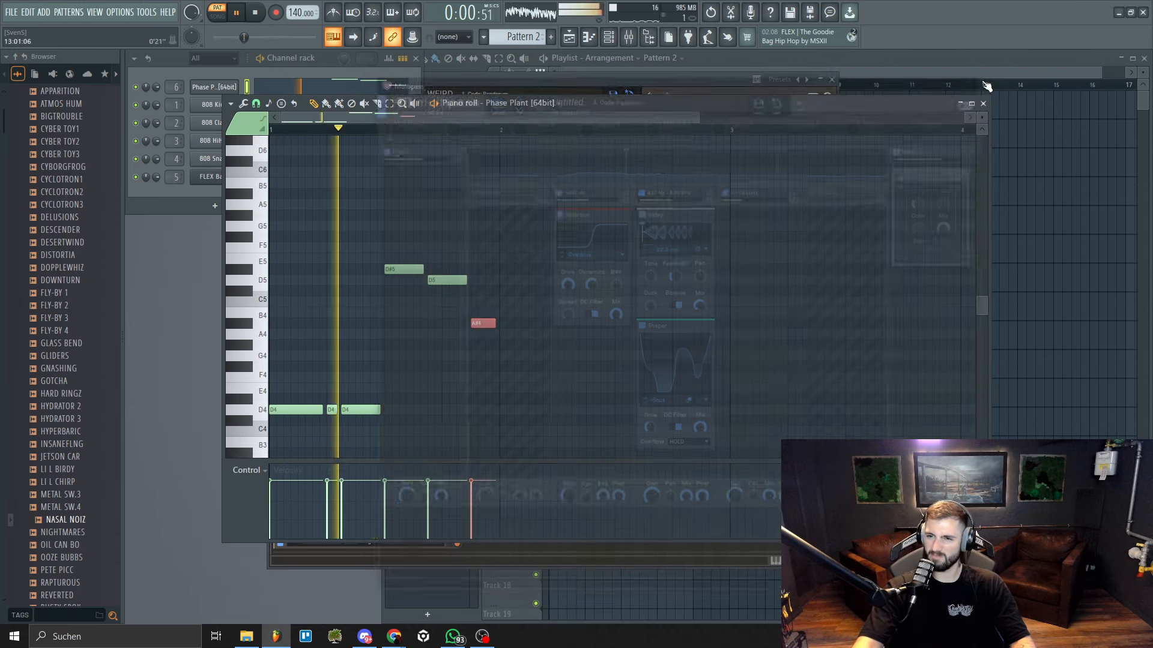
Bring the Phase Plant window forward and vary the Convolver's mix in Lane 2 while the pattern plays.
click(702, 80)
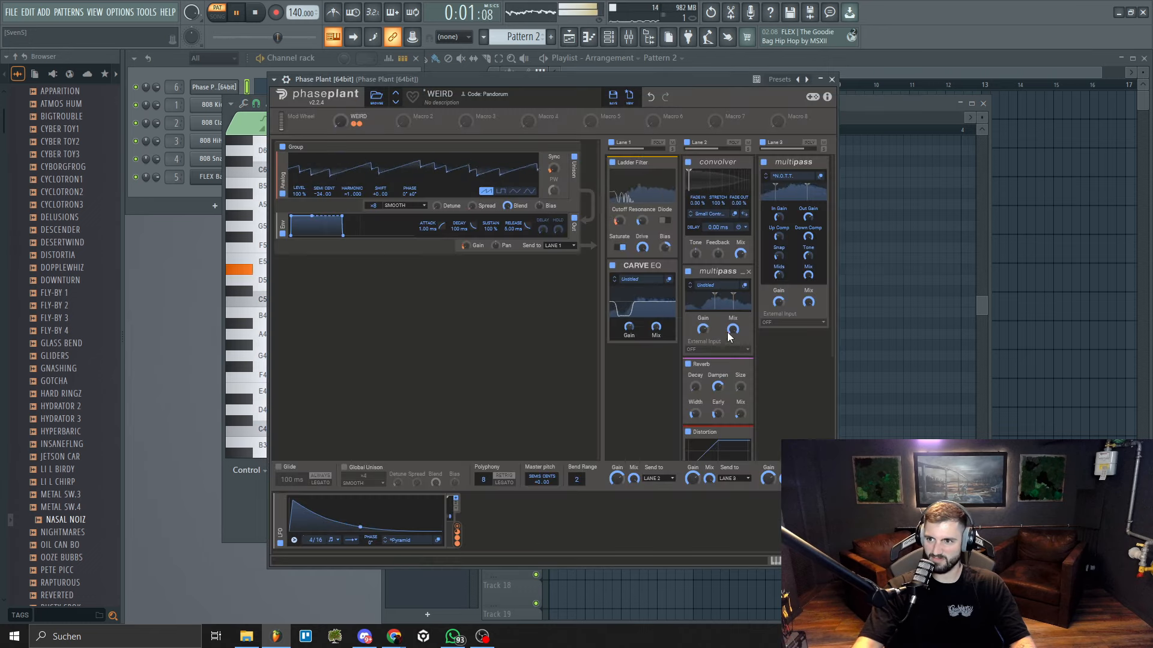
drag(740, 254, 741, 267)
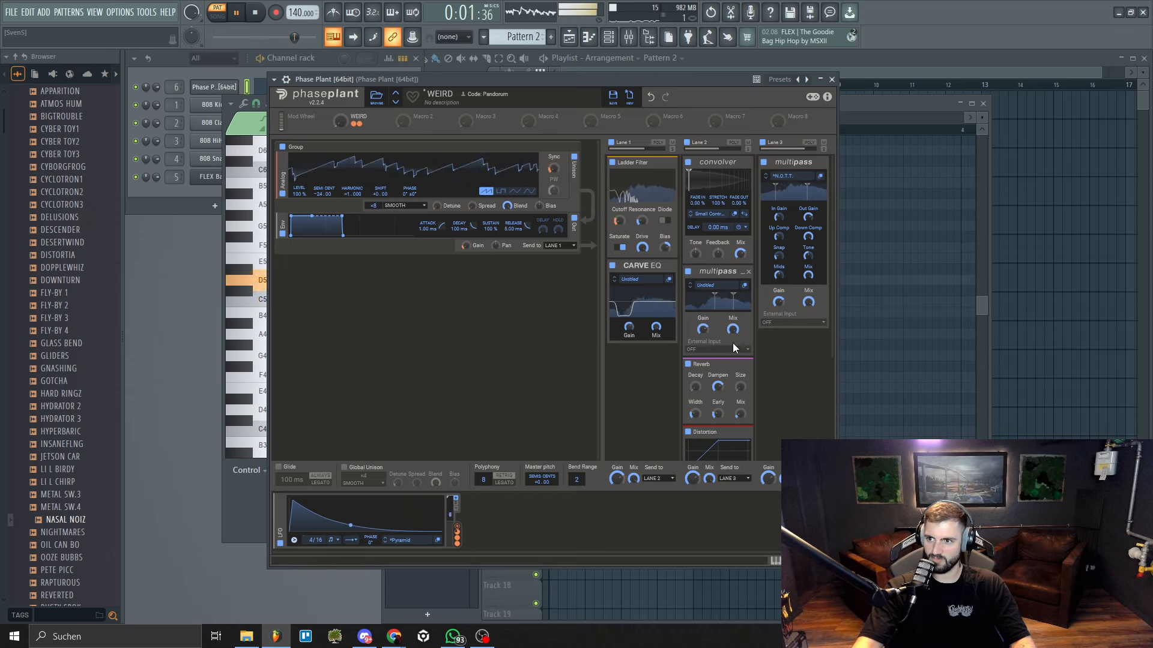
scroll(761, 393, down, 1)
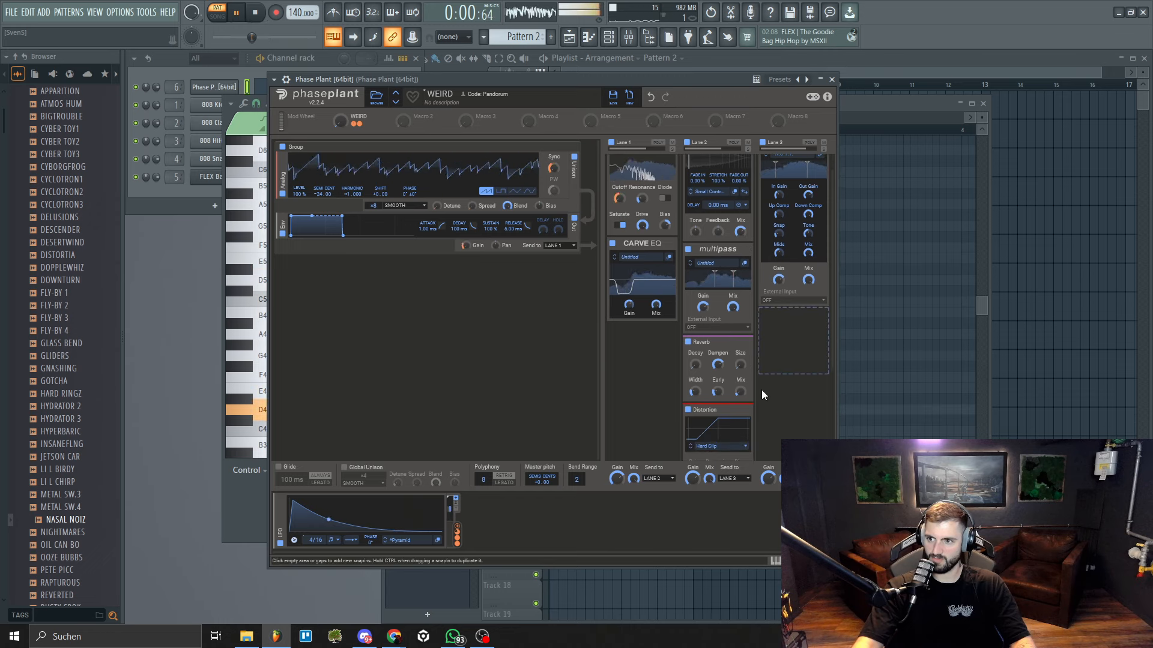
Compare the playing pattern with and without Lane 2's Reverb and vary the Reverb's mix.
click(688, 343)
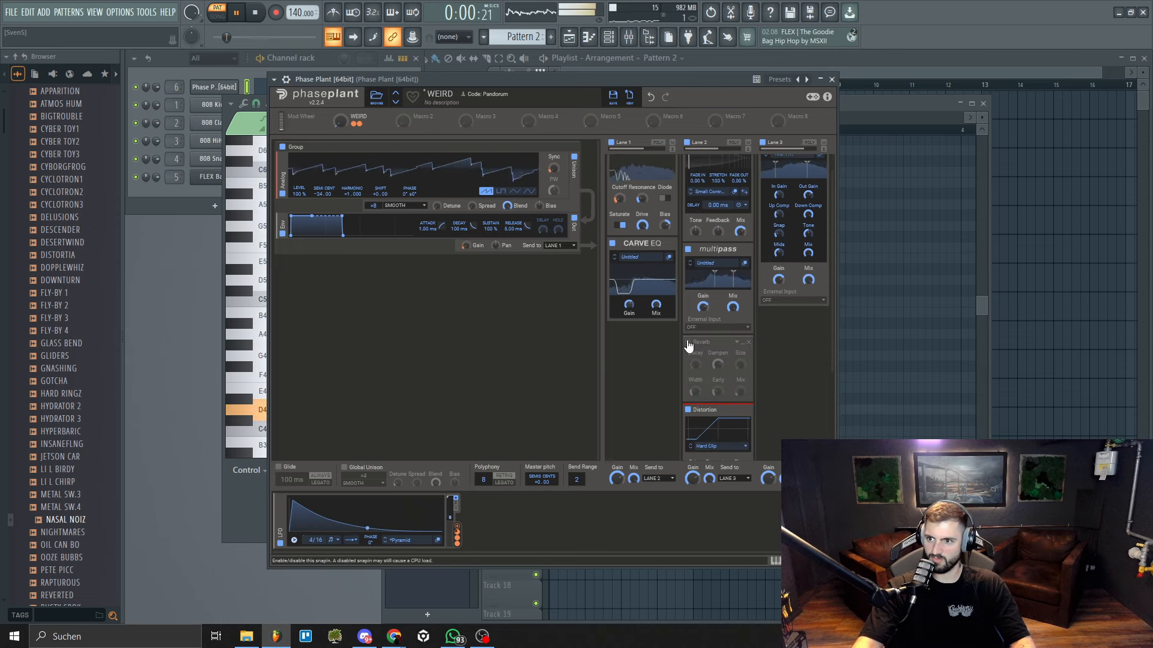
click(688, 342)
drag(740, 391, 740, 397)
scroll(671, 385, up, 1)
key(space)
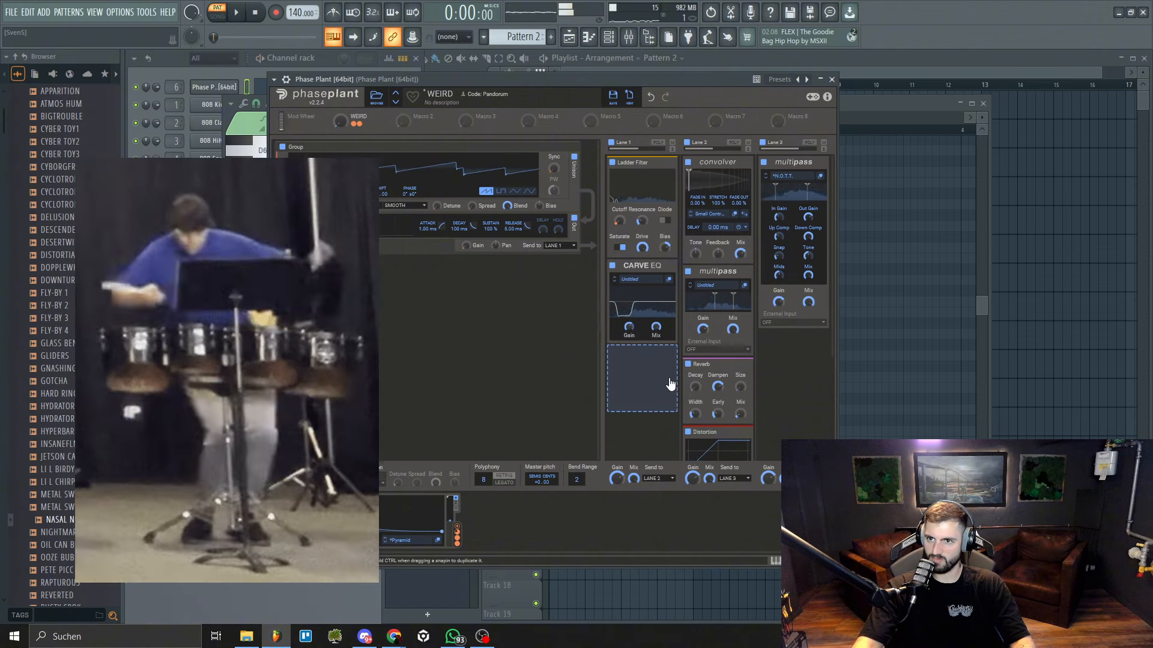
Play the pattern while varying the WEIRD macro.
key(b)
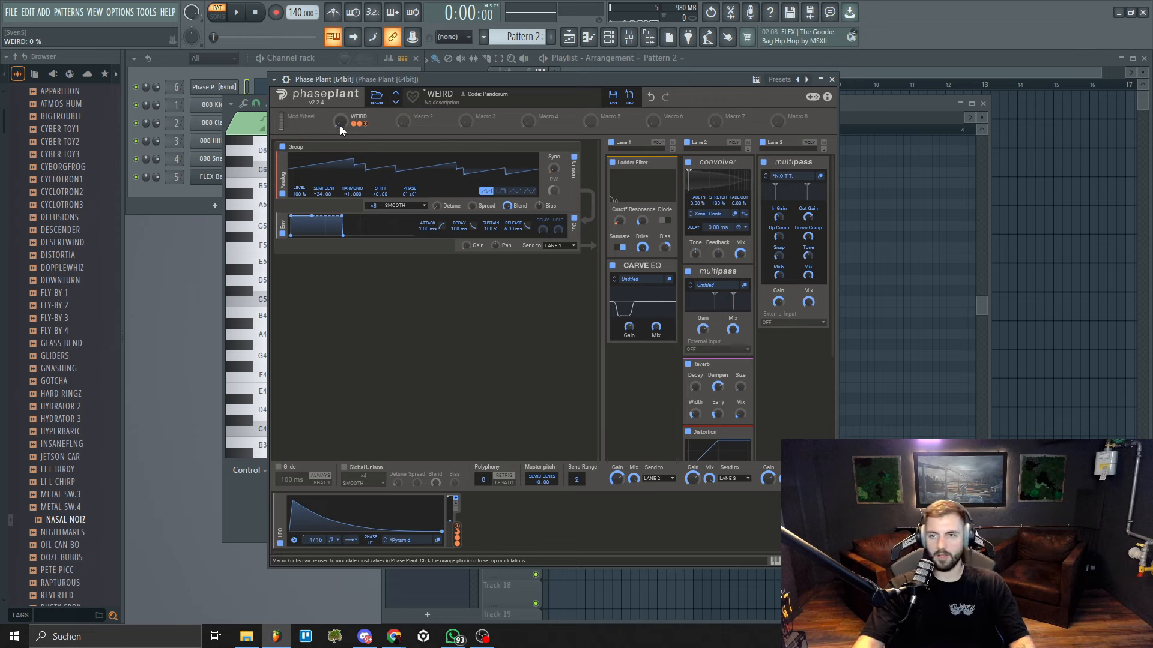
key(space)
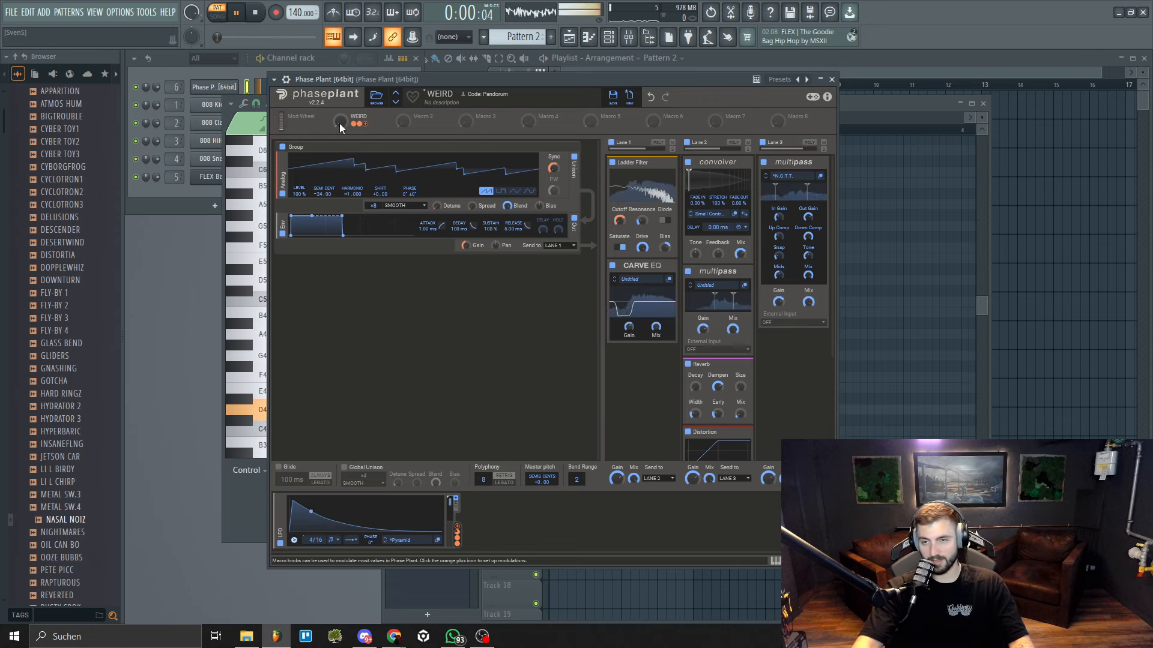
drag(340, 124, 339, 110)
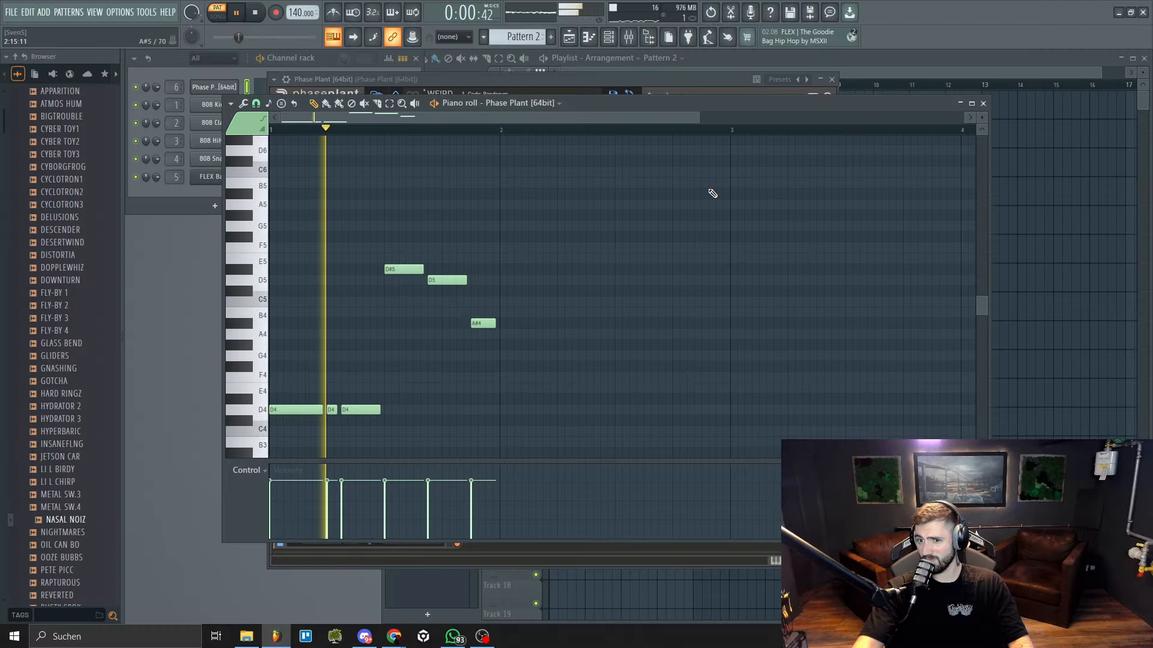
Transpose all notes of the pattern up one octave and turn up the WEIRD macro during playback.
key(ctrl+a)
key(ctrl+Up)
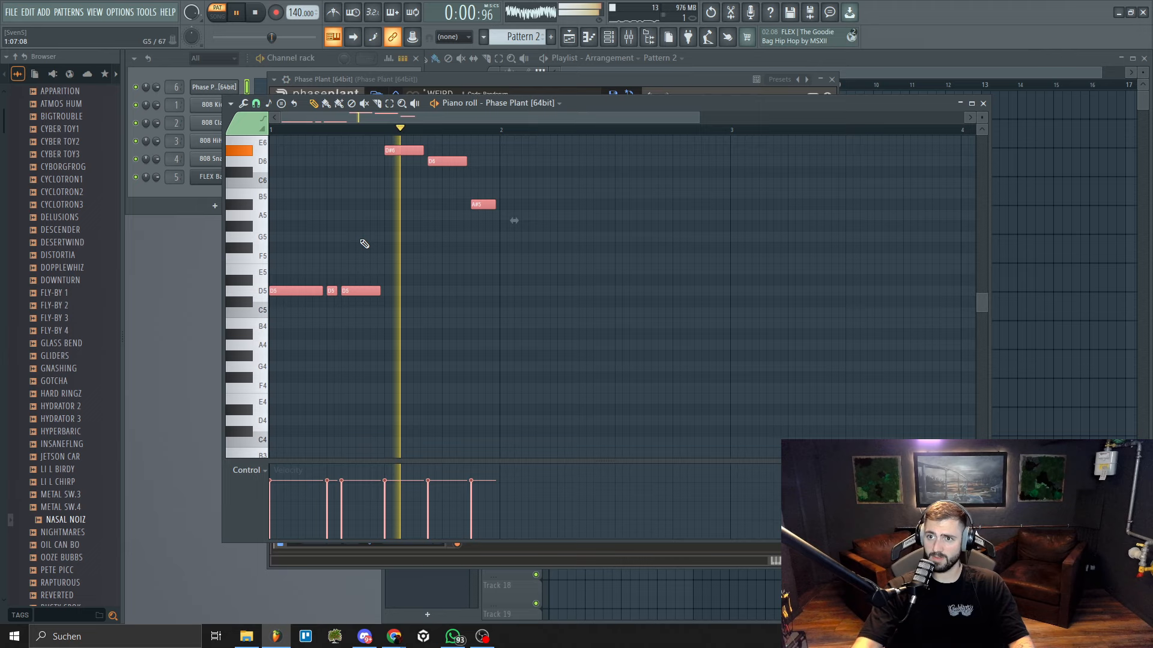
click(433, 81)
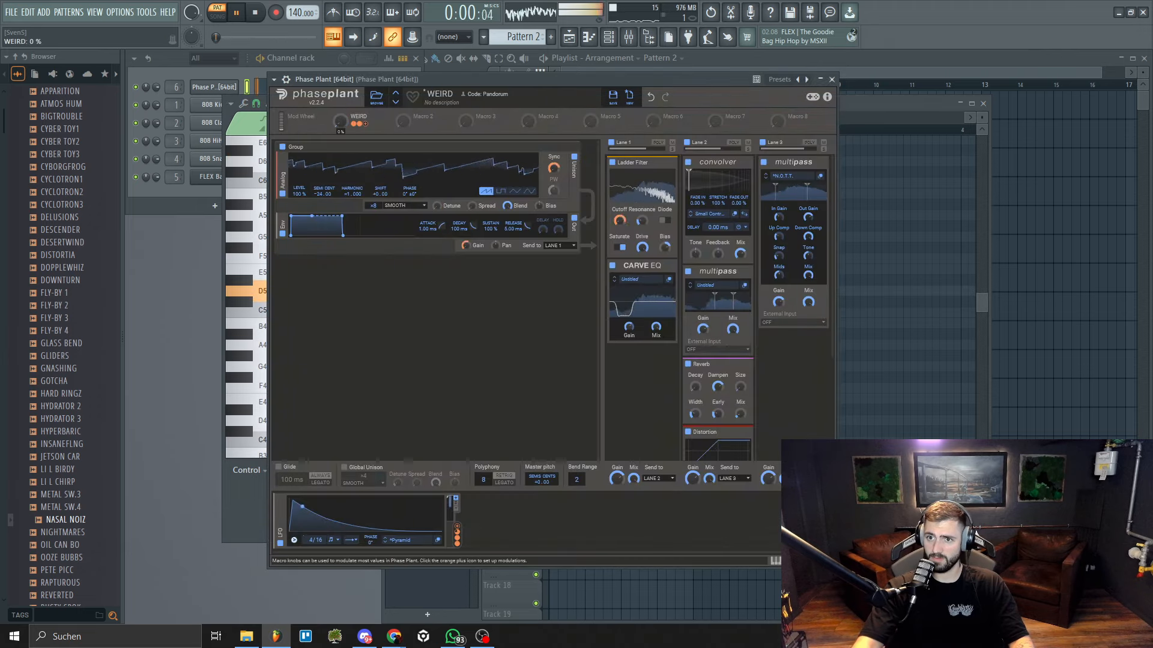
drag(343, 116, 344, 93)
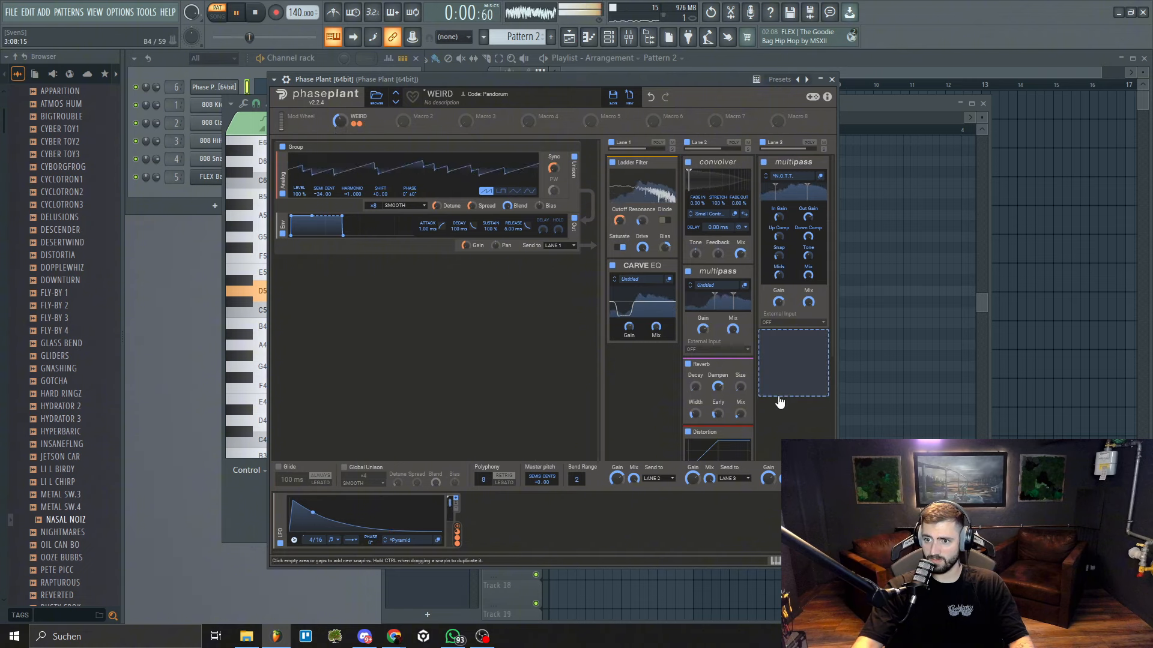
click(982, 278)
key(space)
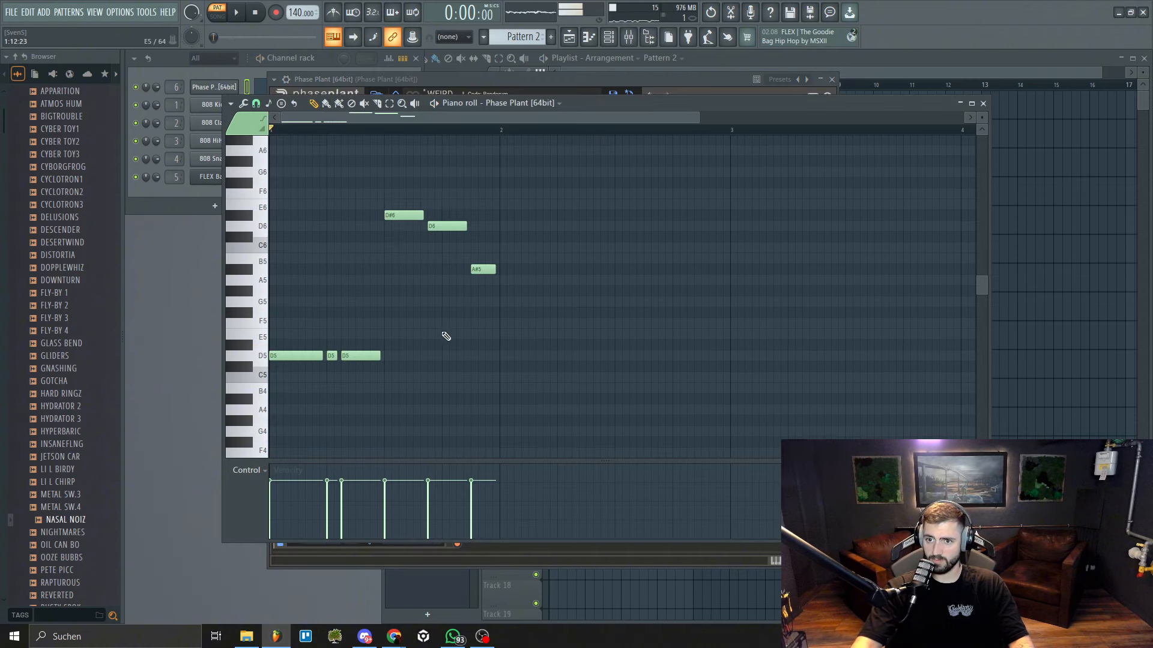
Set the LFO rate to 3/8.
click(337, 545)
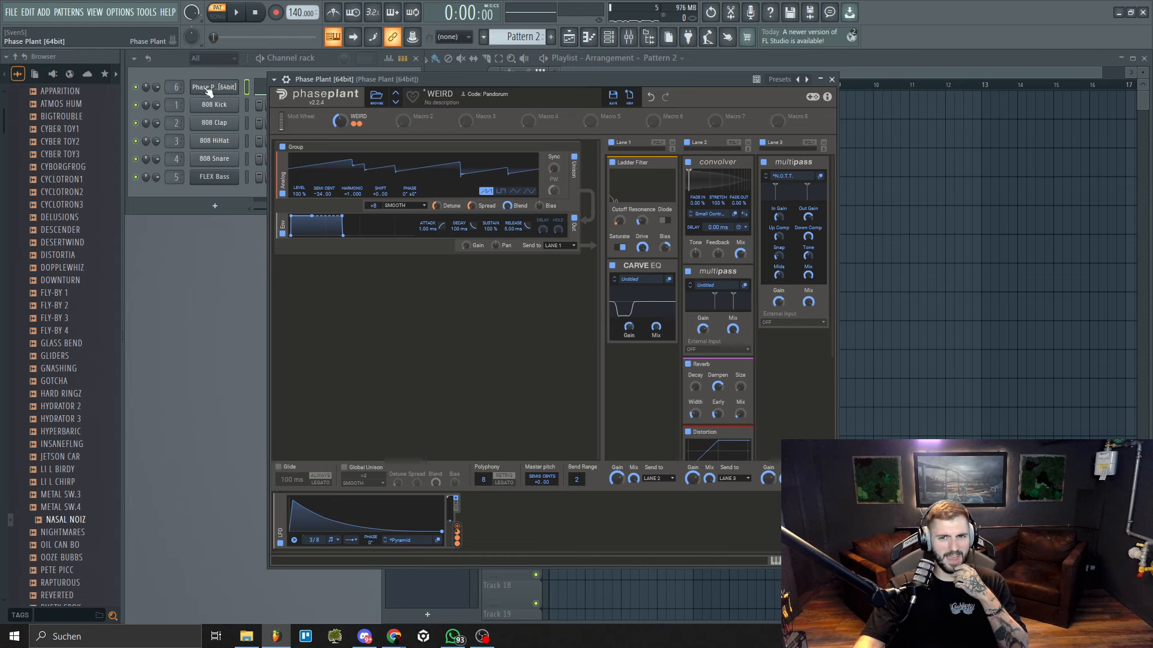
Open the Phase Plant channel's piano roll and audition the pattern by restarting its playback several times.
right_click(208, 92)
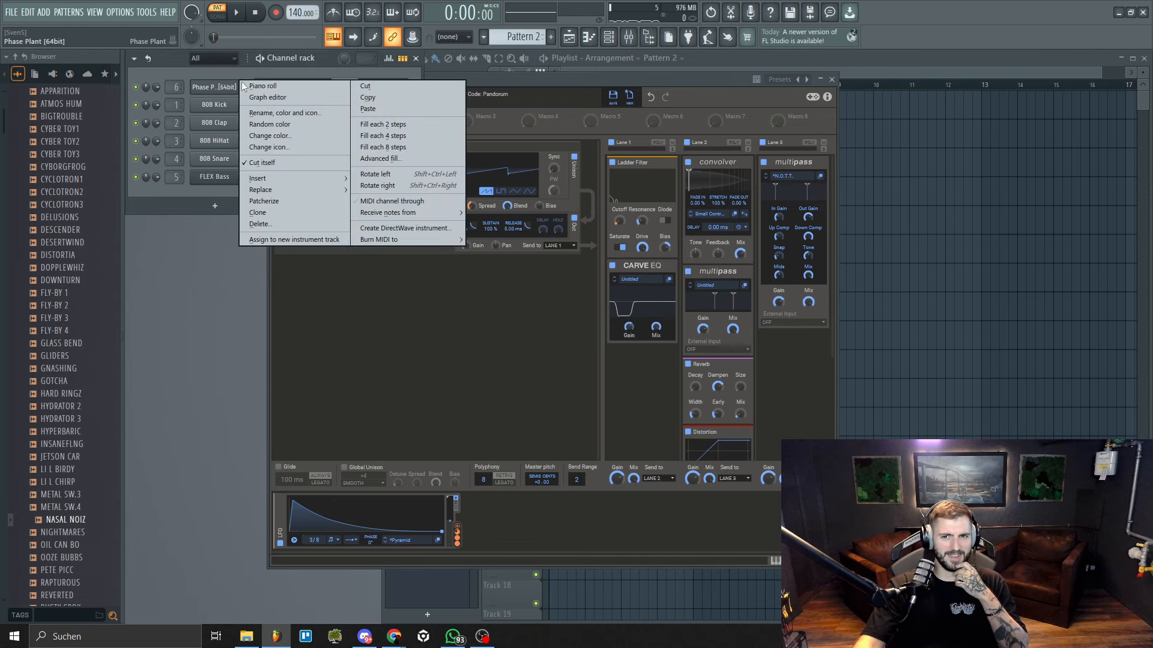
click(262, 91)
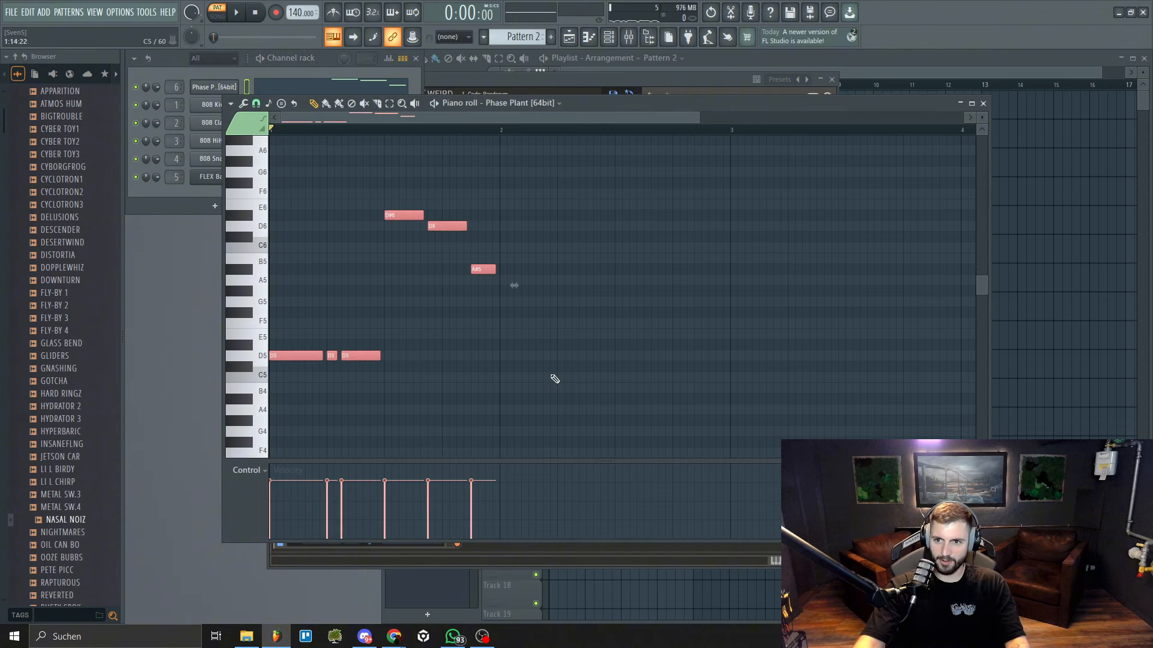
click(503, 344)
key(space)
right_click(510, 344)
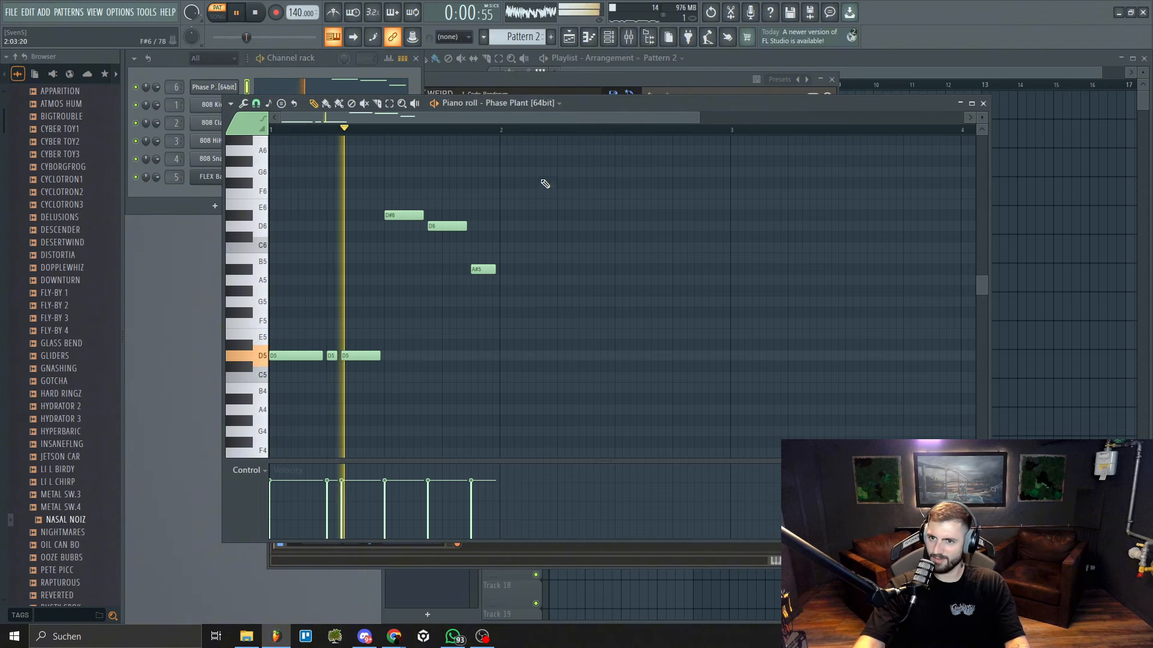
drag(545, 182, 192, 409)
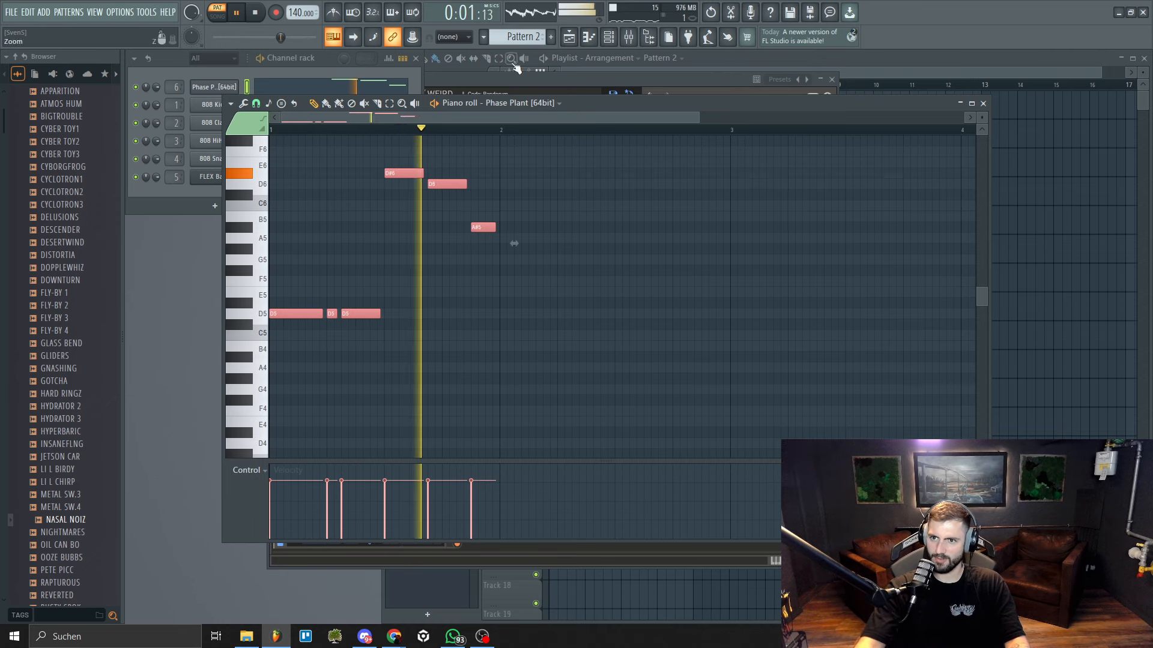
click(577, 175)
key(space)
key(space)
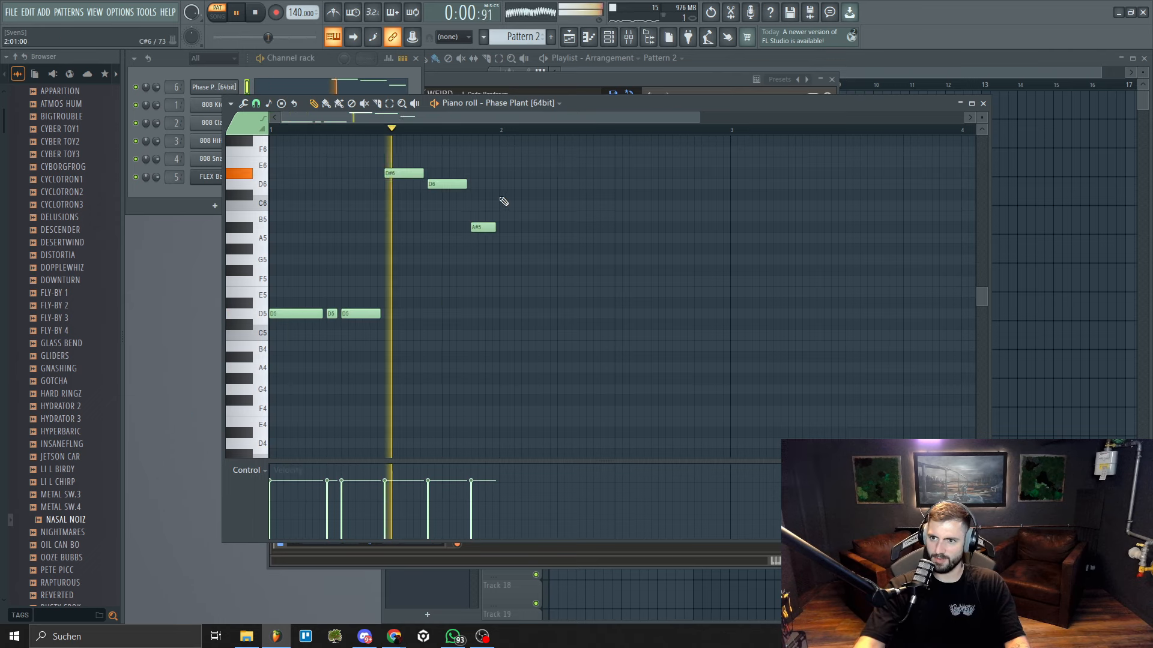
key(space)
key(space)
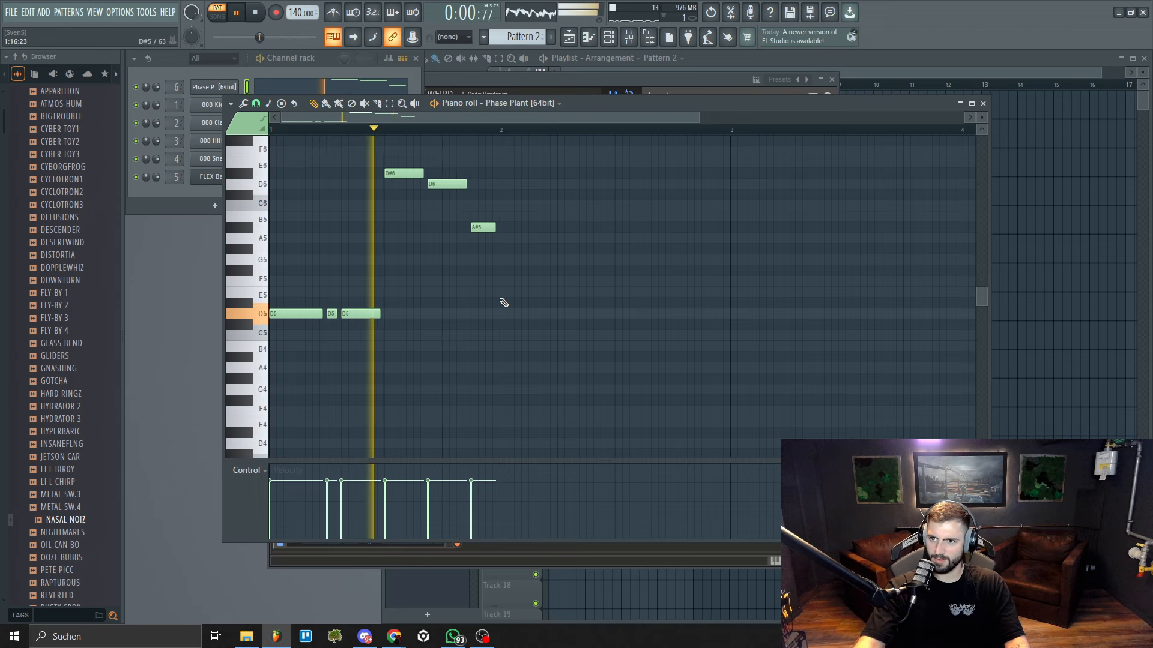
click(508, 271)
drag(514, 271, 511, 177)
right_click(513, 175)
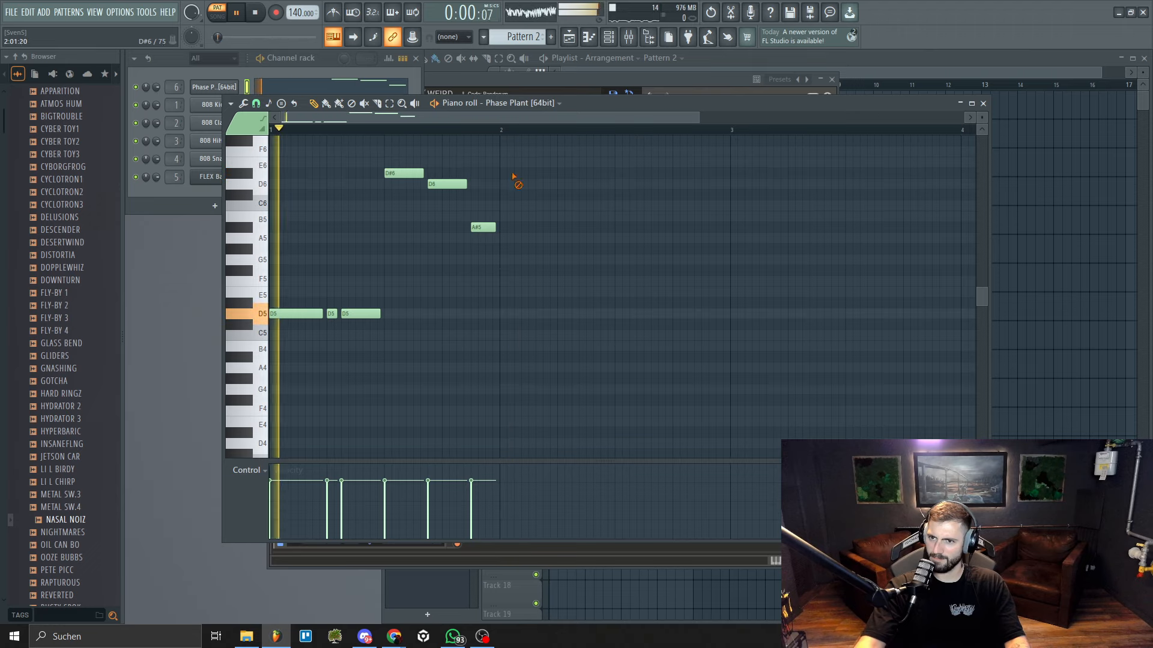
Stop the pattern's playback and close the piano roll.
key(space)
click(983, 103)
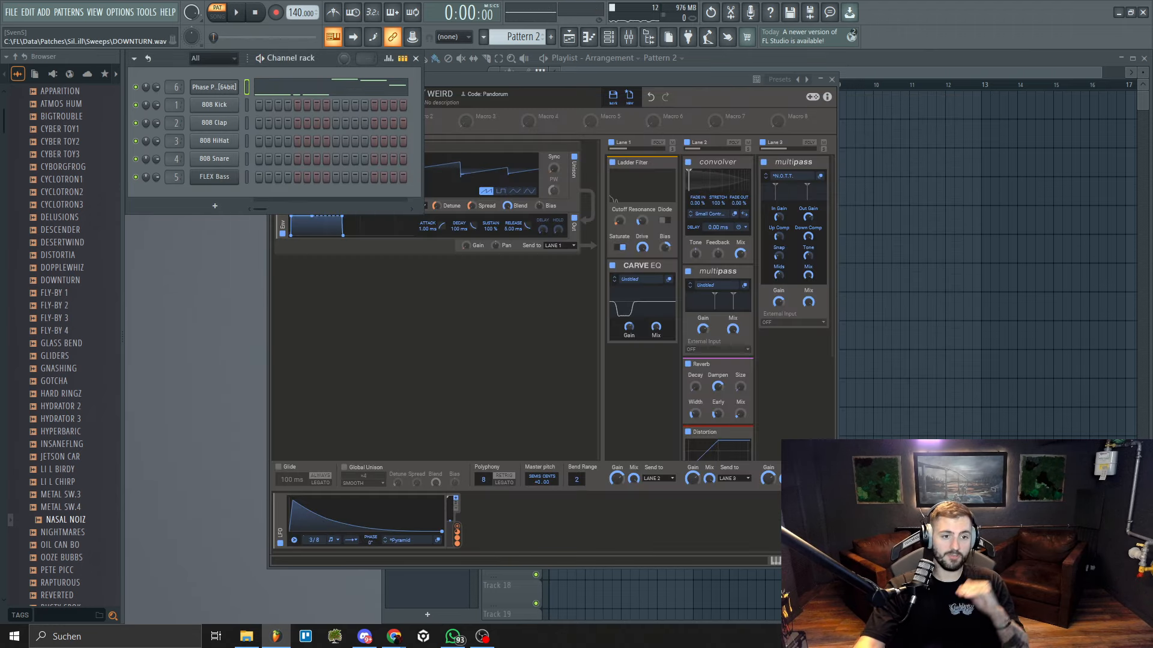